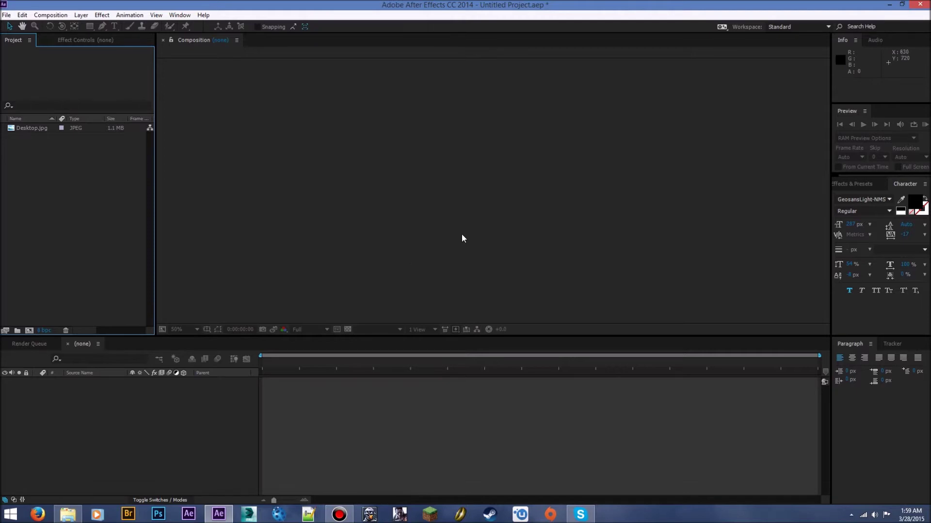
# Step: Create a new composition named 3D with the HDTV 1080 29.97 preset and a 10-second duration
pyautogui.rightClick(101, 195)
pyautogui.click(176, 196)
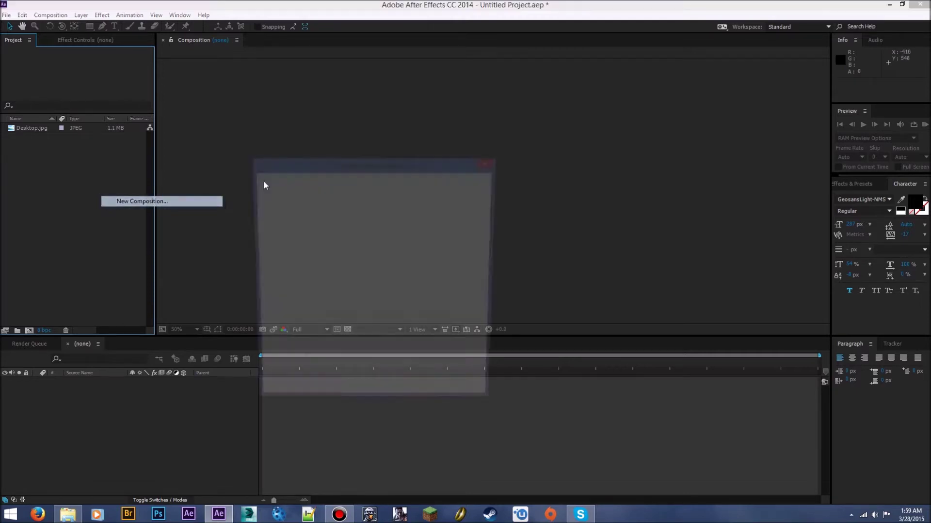
pyautogui.write('3D')
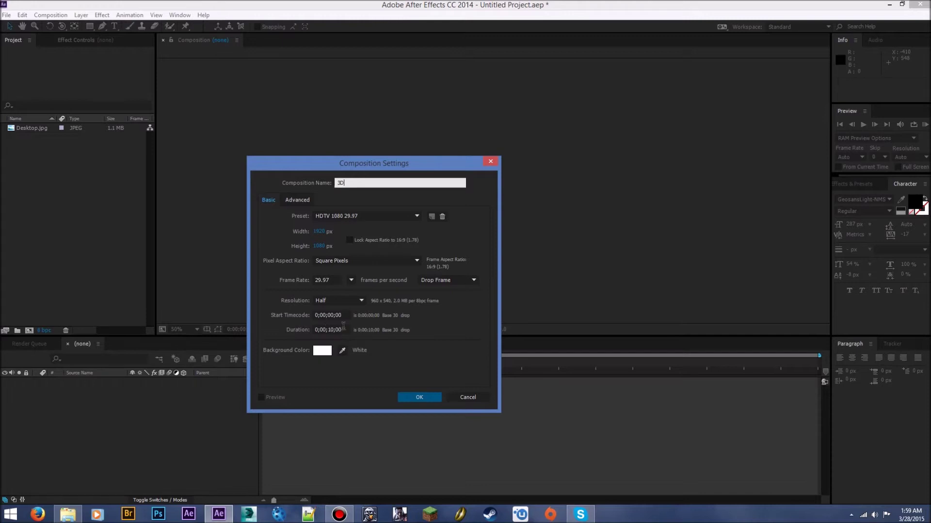
pyautogui.click(413, 397)
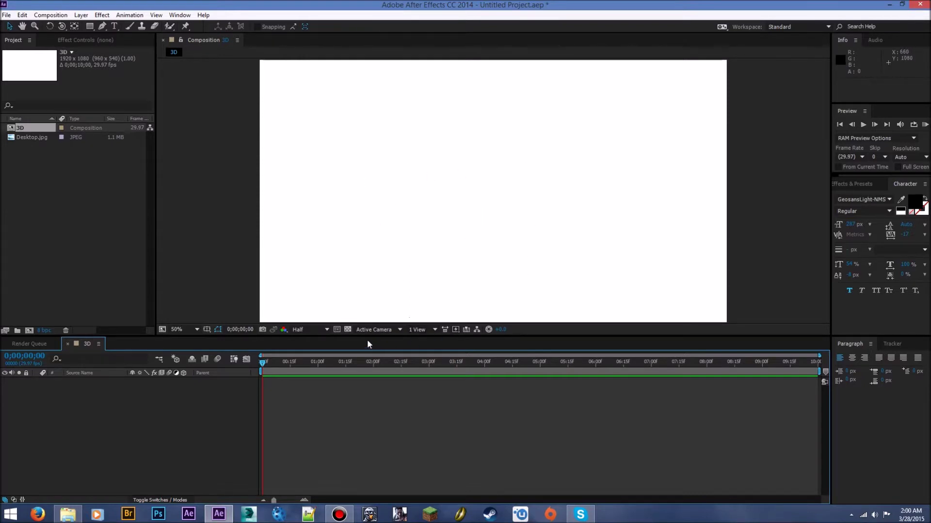
# Step: Add Desktop.jpg as a layer in the 3D composition
pyautogui.click(348, 329)
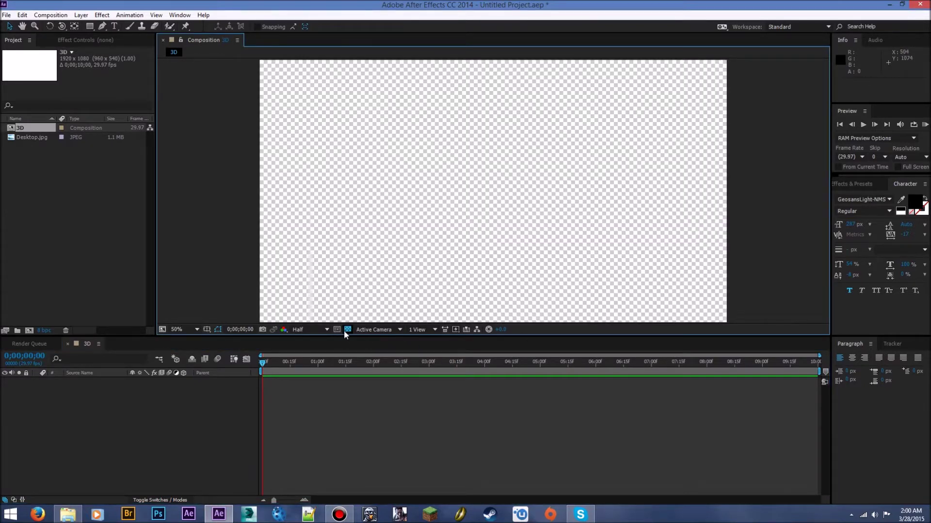
pyautogui.click(347, 329)
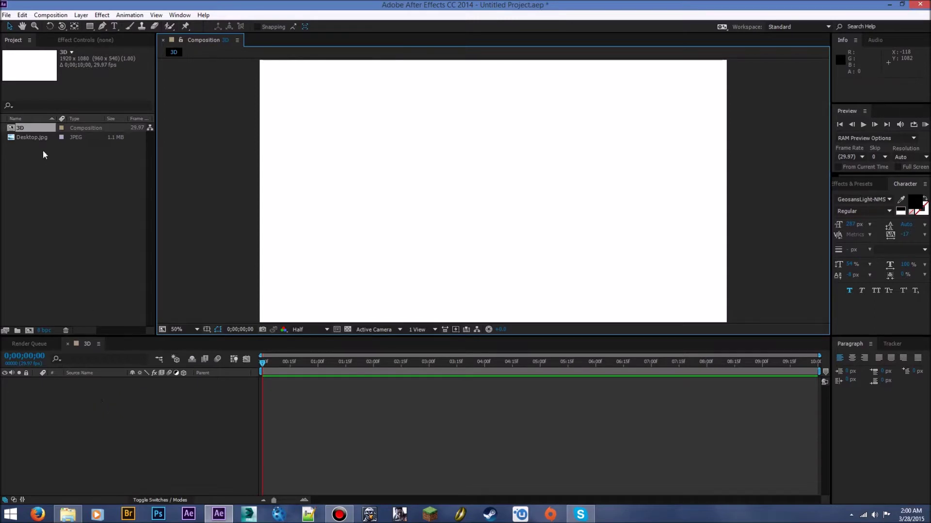
pyautogui.moveTo(29, 138); pyautogui.dragTo(128, 399)
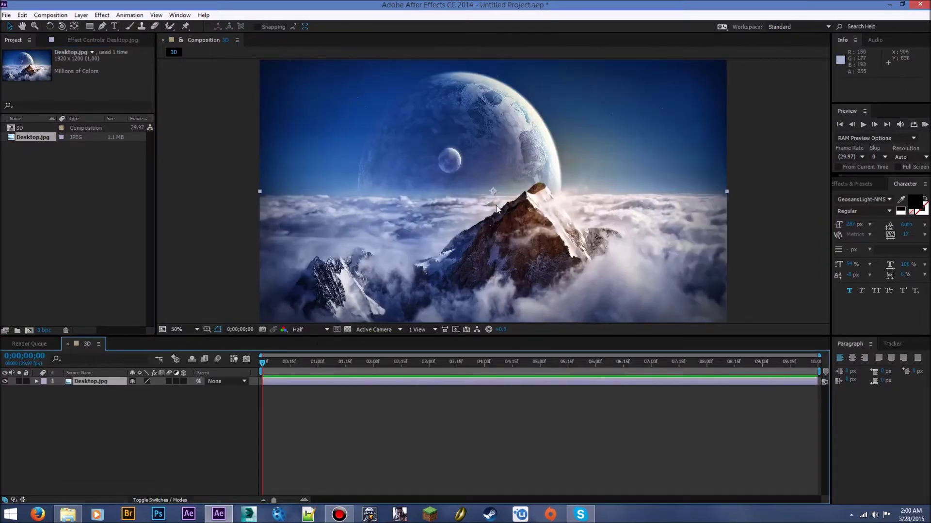
# Step: Try moving and rotating the Desktop.jpg layer in 2D, and undo both changes
pyautogui.moveTo(481, 242); pyautogui.dragTo(516, 223)
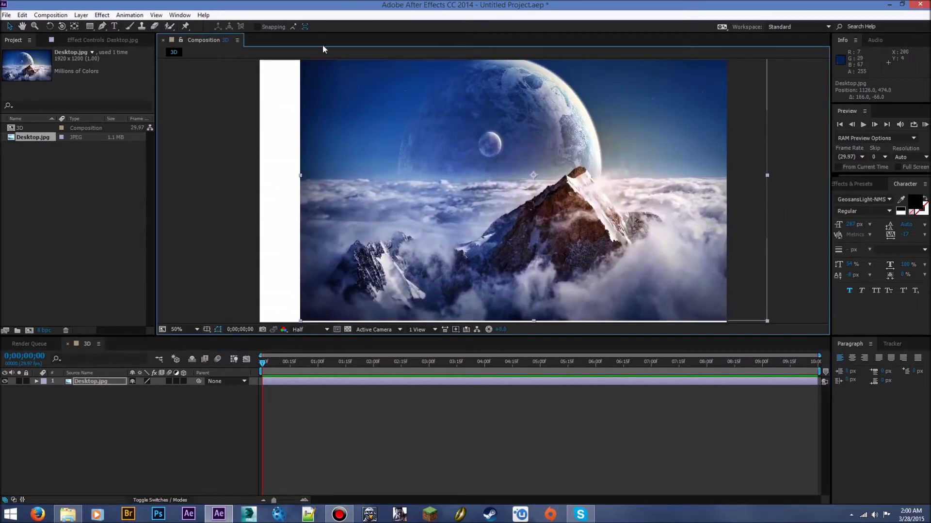
pyautogui.click(50, 25)
pyautogui.moveTo(602, 209); pyautogui.dragTo(517, 315)
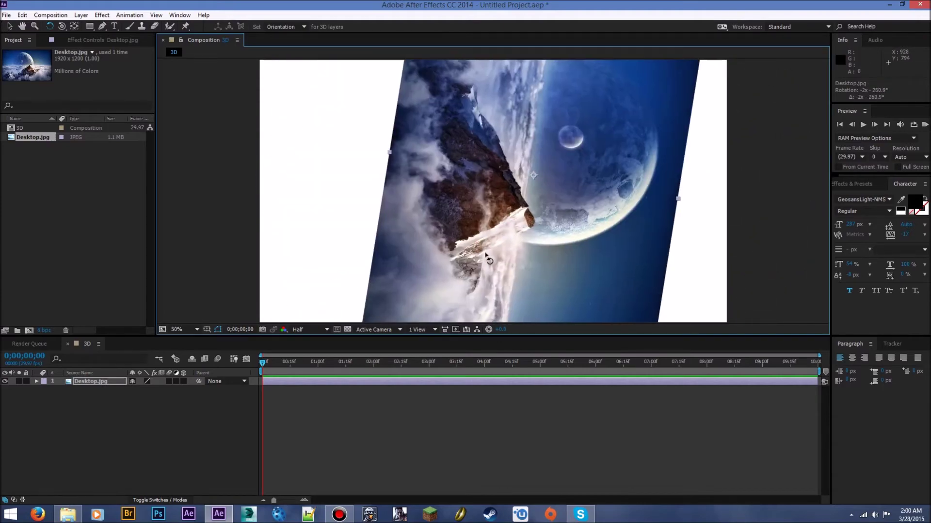
pyautogui.hotkey('ctrl', 'z')
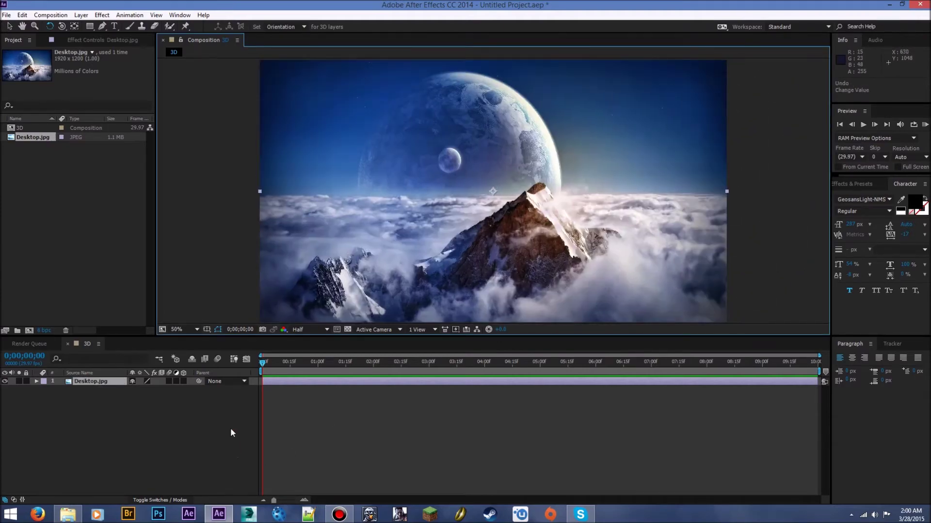
# Step: Make Desktop.jpg a 3D layer and set the composition's renderer to Classic 3D
pyautogui.click(183, 381)
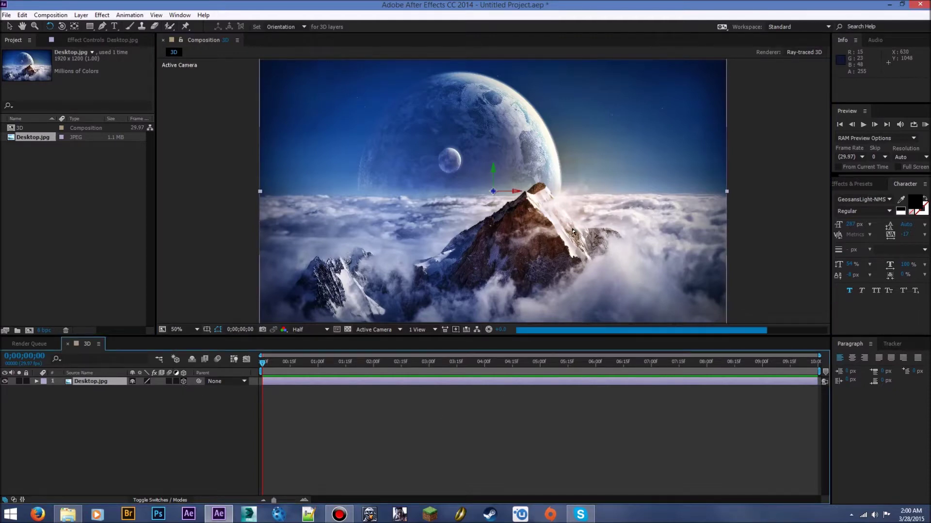
pyautogui.hotkey('ctrl', 'k')
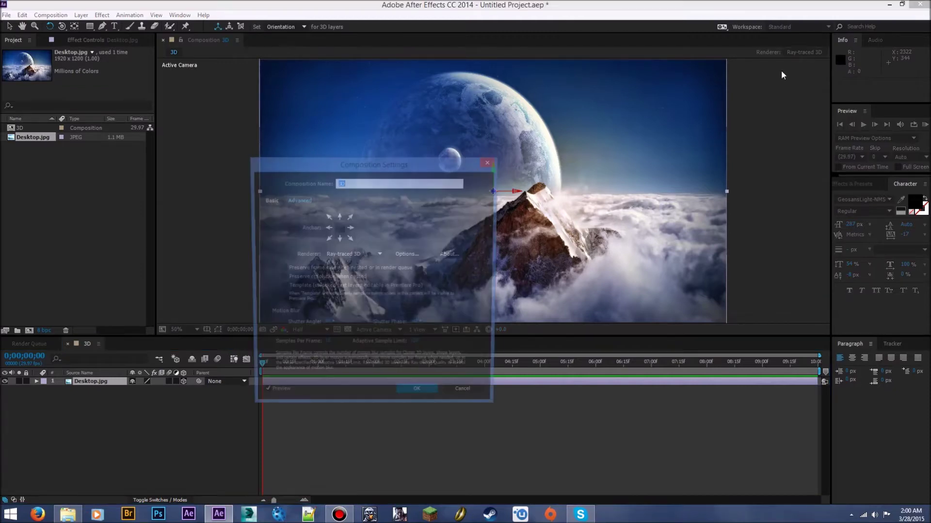
pyautogui.click(371, 256)
pyautogui.click(340, 265)
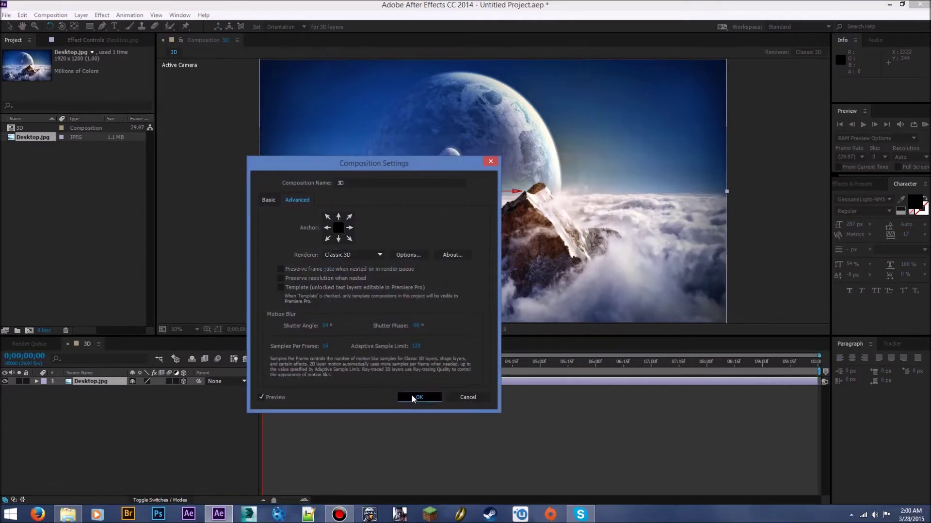
pyautogui.click(417, 397)
# Step: Move the Desktop.jpg layer along its 3D axes to a position of about 993, 538, 271, and deselect it
pyautogui.press('v')
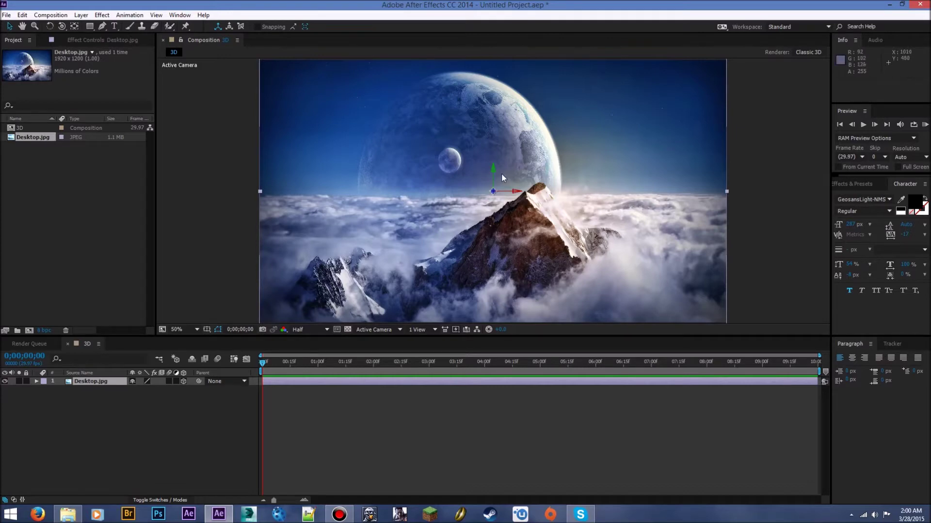
pyautogui.moveTo(491, 170)
pyautogui.mouseDown()
pyautogui.moveTo(493, 143)
pyautogui.moveTo(499, 171)
pyautogui.mouseUp()
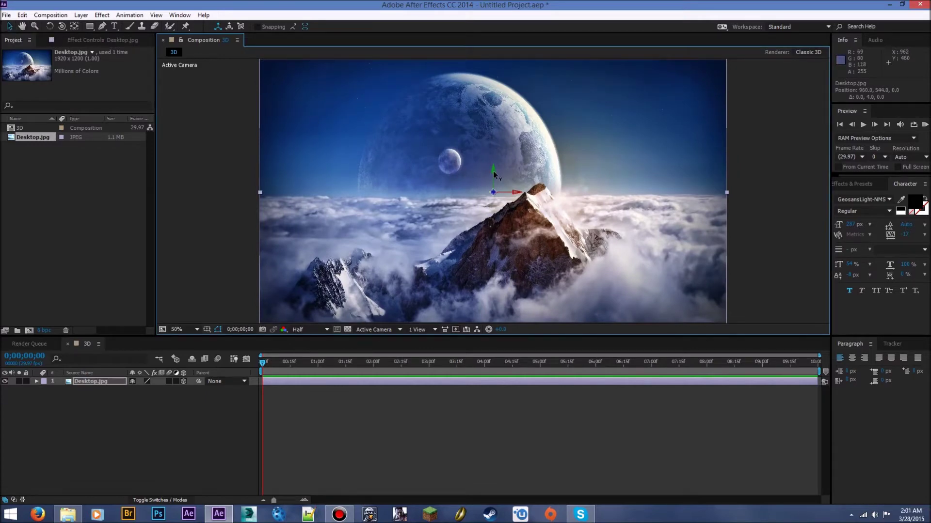
pyautogui.moveTo(493, 172)
pyautogui.mouseDown()
pyautogui.moveTo(493, 148)
pyautogui.moveTo(492, 185)
pyautogui.mouseUp()
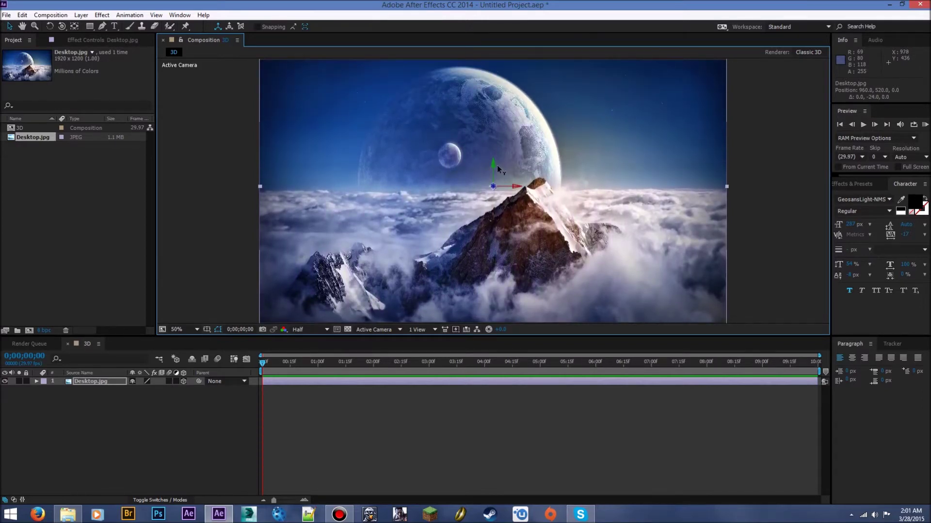
pyautogui.moveTo(496, 165); pyautogui.dragTo(601, 189)
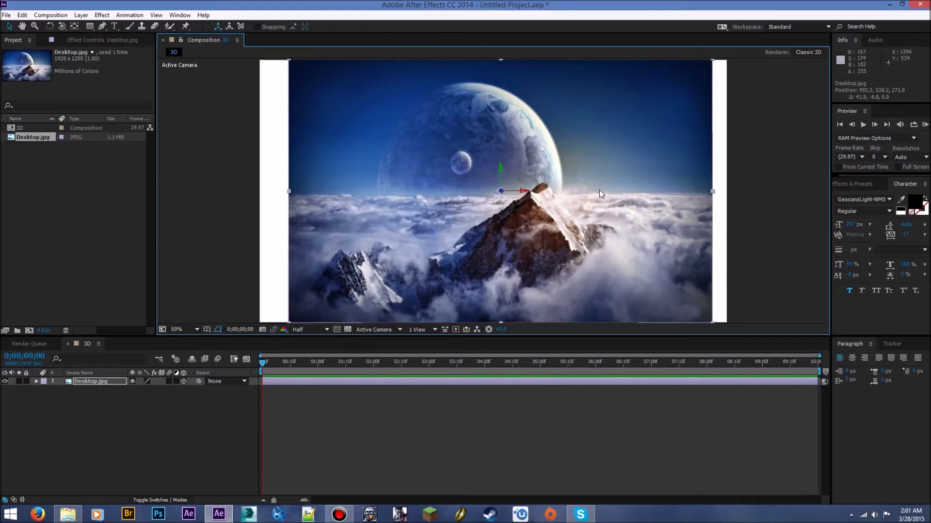
pyautogui.click(167, 436)
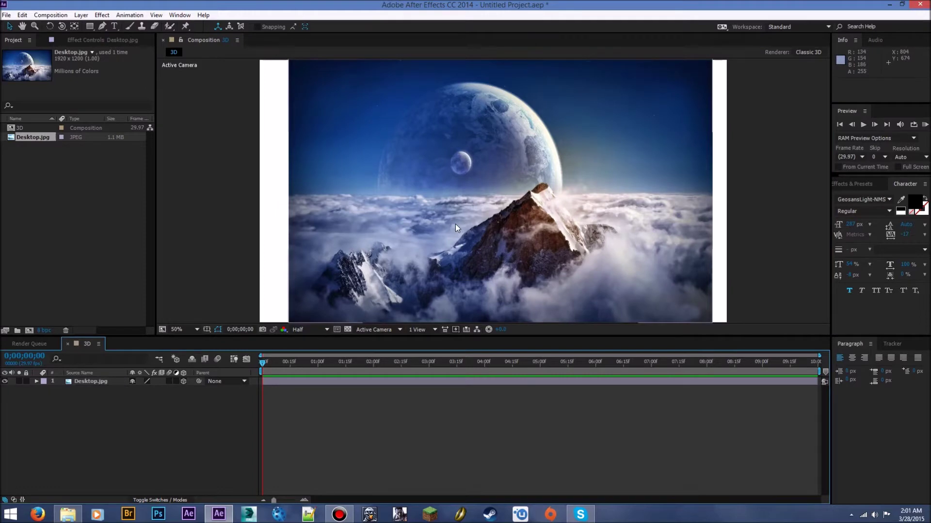
# Step: Set the preview resolution to Full and add a two-node camera with the 28mm preset
pyautogui.click(321, 329)
pyautogui.click(318, 355)
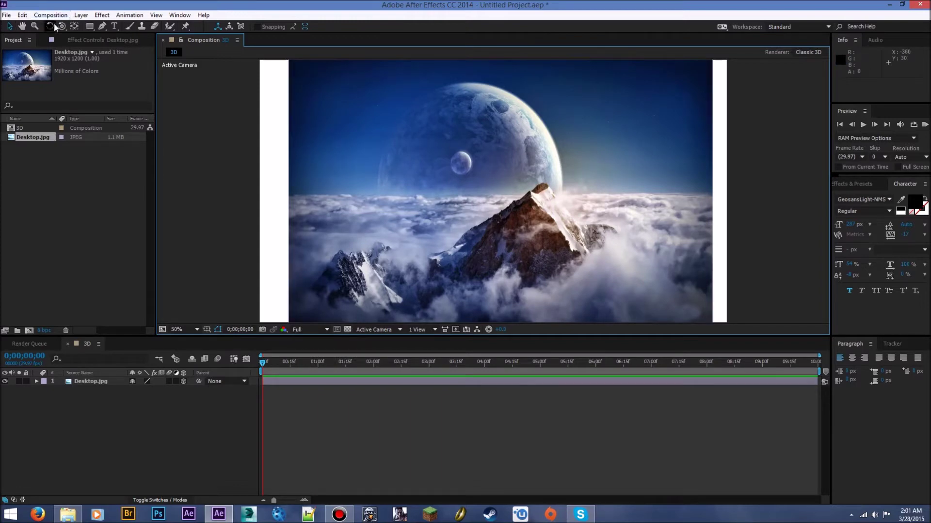
pyautogui.rightClick(83, 423)
pyautogui.moveTo(194, 320)
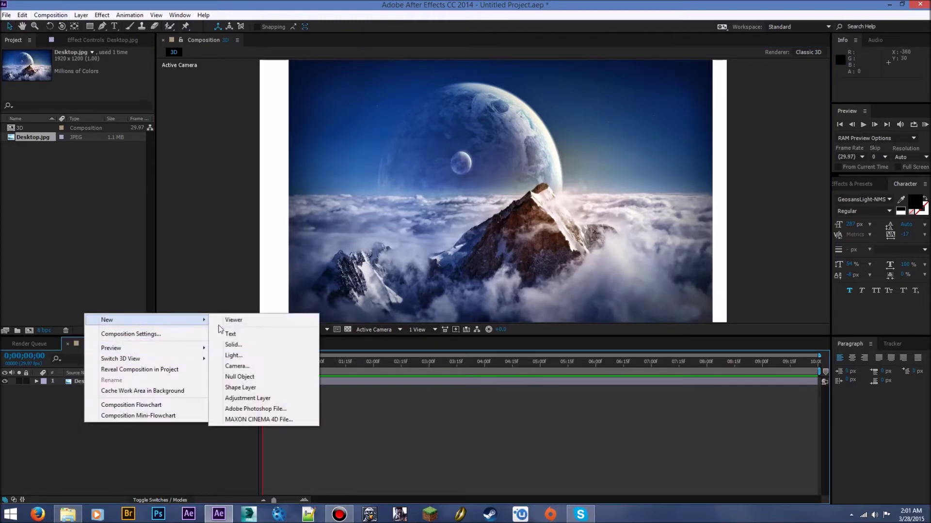
pyautogui.click(248, 367)
pyautogui.moveTo(744, 141); pyautogui.dragTo(510, 152)
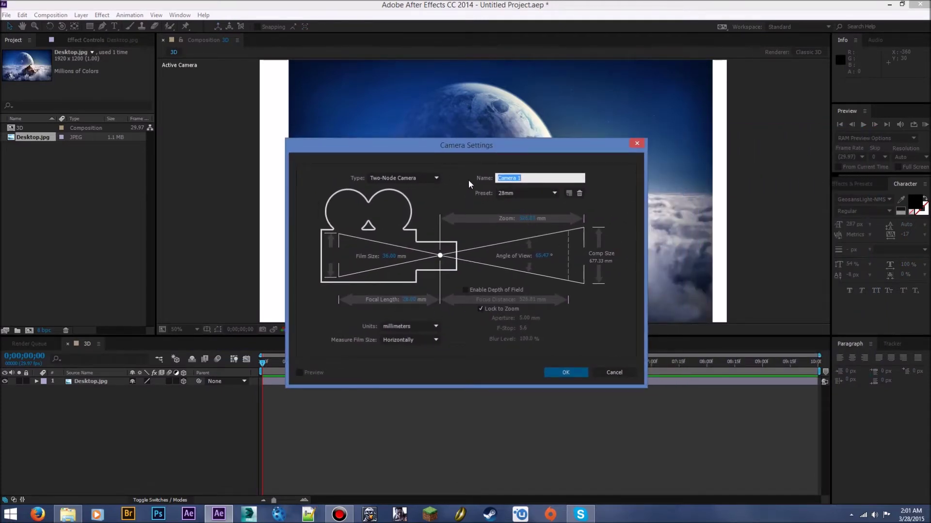
pyautogui.click(571, 372)
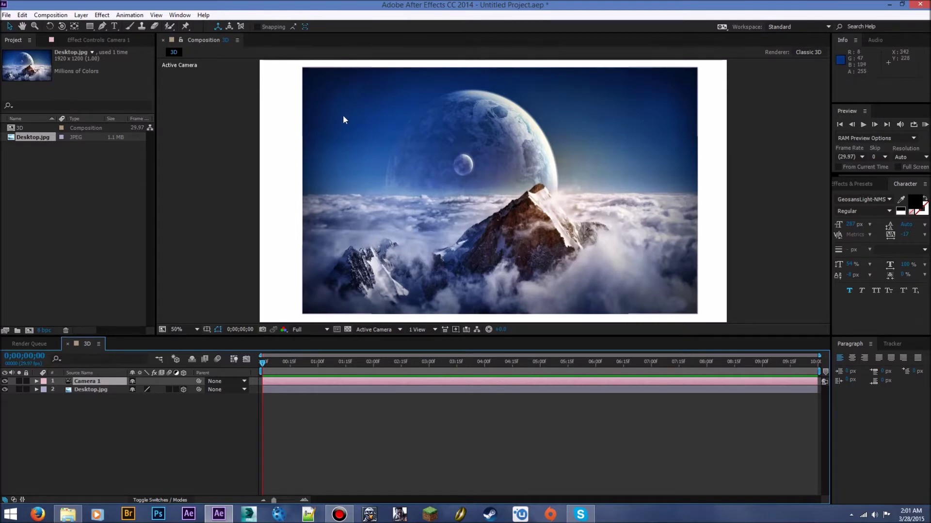
# Step: Orbit Camera 1 around the image and track it in its view plane to about 902, 482, -1491
pyautogui.click(61, 27)
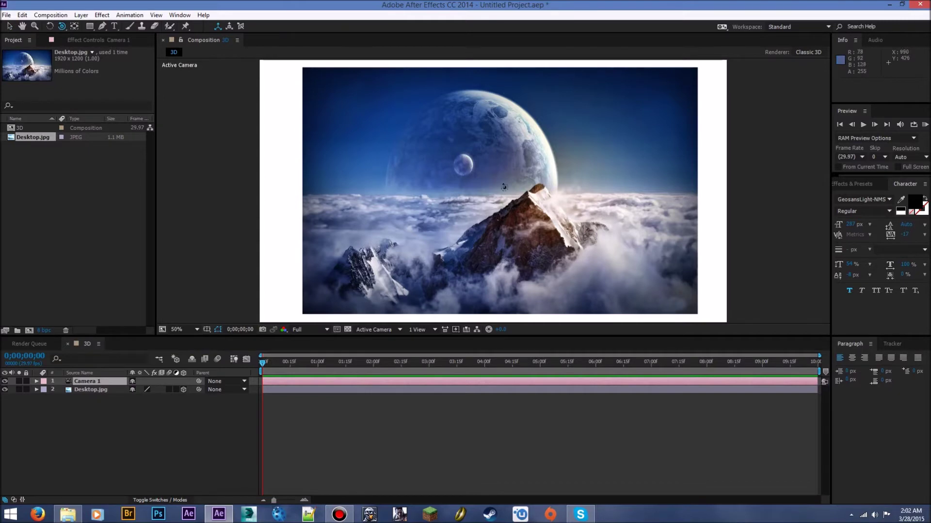
pyautogui.press('c')
pyautogui.press('c')
pyautogui.moveTo(468, 189); pyautogui.dragTo(493, 198)
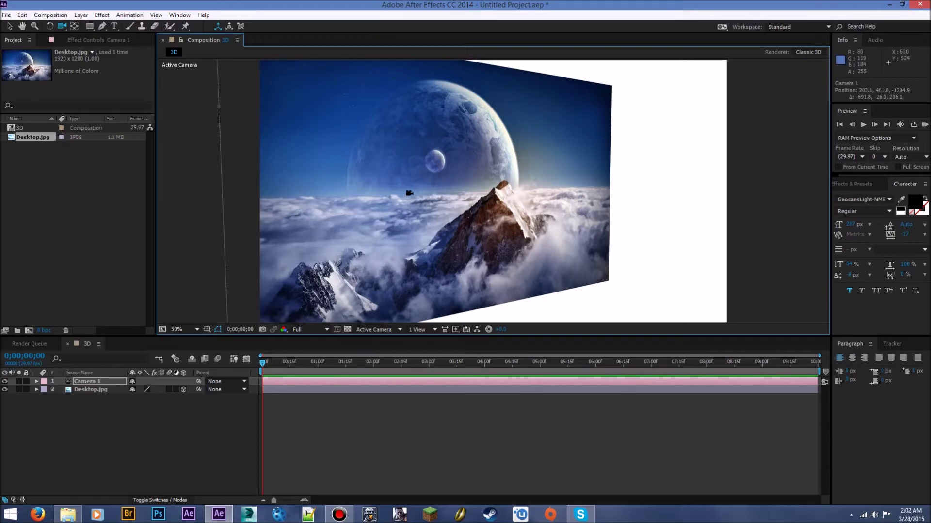
pyautogui.moveTo(417, 193)
pyautogui.mouseDown()
pyautogui.moveTo(394, 189)
pyautogui.moveTo(424, 196)
pyautogui.mouseUp()
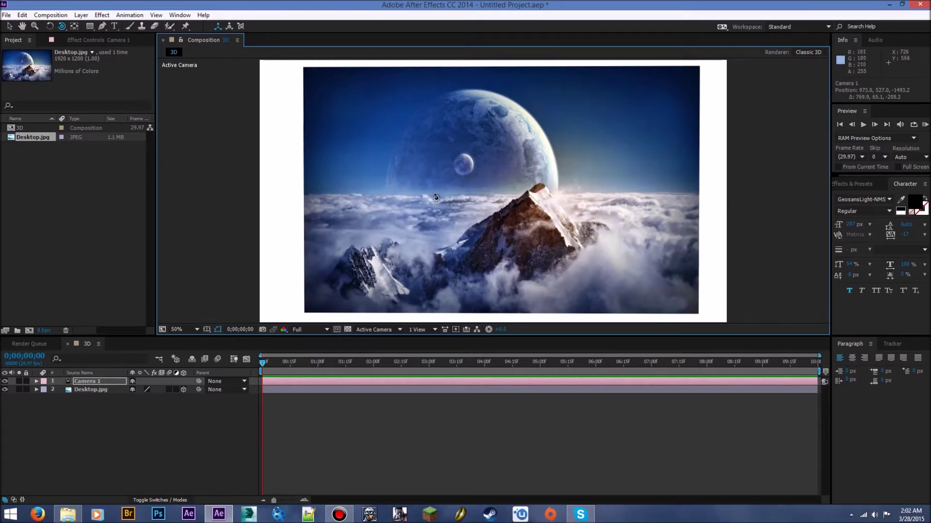
pyautogui.moveTo(448, 187)
pyautogui.mouseDown()
pyautogui.moveTo(559, 191)
pyautogui.moveTo(580, 175)
pyautogui.moveTo(554, 149)
pyautogui.moveTo(449, 187)
pyautogui.mouseUp()
pyautogui.press('c')
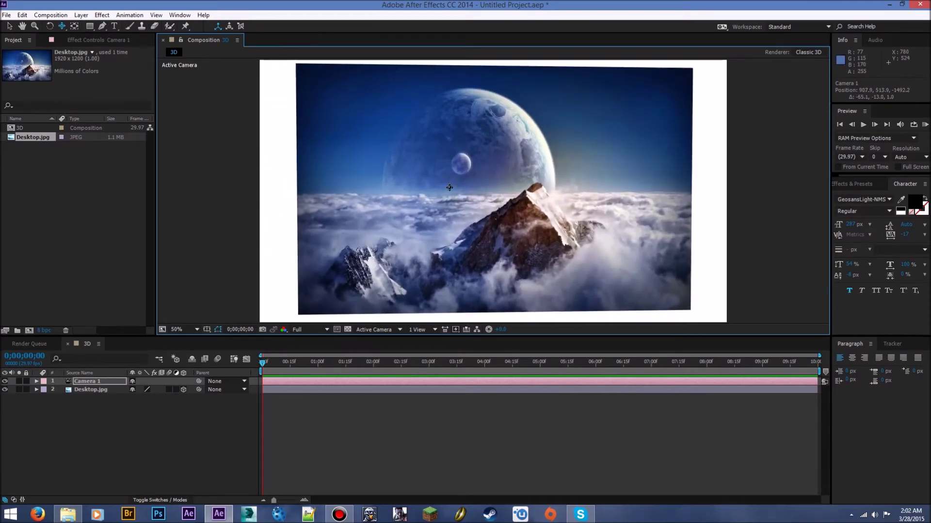
pyautogui.moveTo(449, 187)
pyautogui.mouseDown()
pyautogui.moveTo(414, 209)
pyautogui.moveTo(645, 191)
pyautogui.moveTo(482, 199)
pyautogui.moveTo(525, 198)
pyautogui.moveTo(562, 177)
pyautogui.moveTo(479, 188)
pyautogui.moveTo(473, 168)
pyautogui.moveTo(460, 182)
pyautogui.moveTo(528, 168)
pyautogui.moveTo(515, 209)
pyautogui.moveTo(487, 175)
pyautogui.moveTo(562, 177)
pyautogui.moveTo(463, 184)
pyautogui.mouseUp()
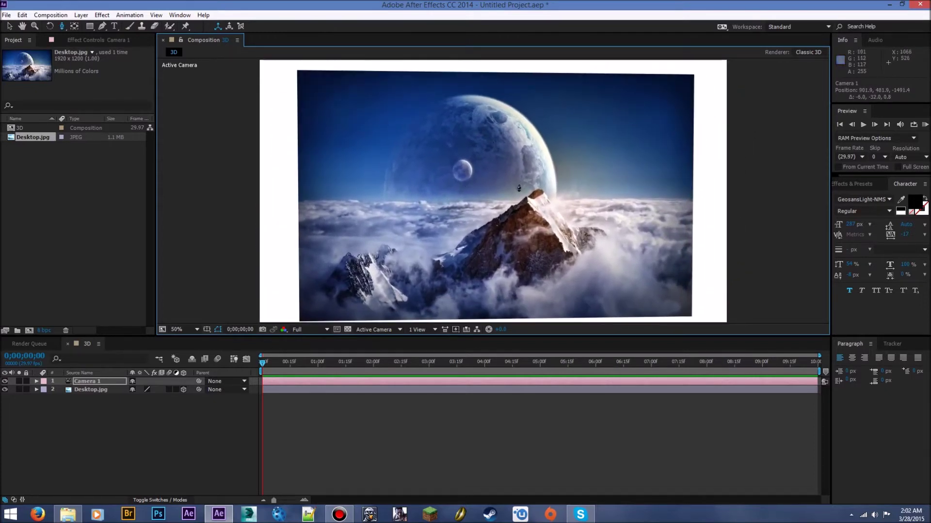
# Step: Dolly Camera 1 in and out along Z, ending farther back, and orbit it to about 1107, 268, -1948
pyautogui.moveTo(501, 144); pyautogui.dragTo(487, 204)
pyautogui.moveTo(486, 274); pyautogui.dragTo(478, 193)
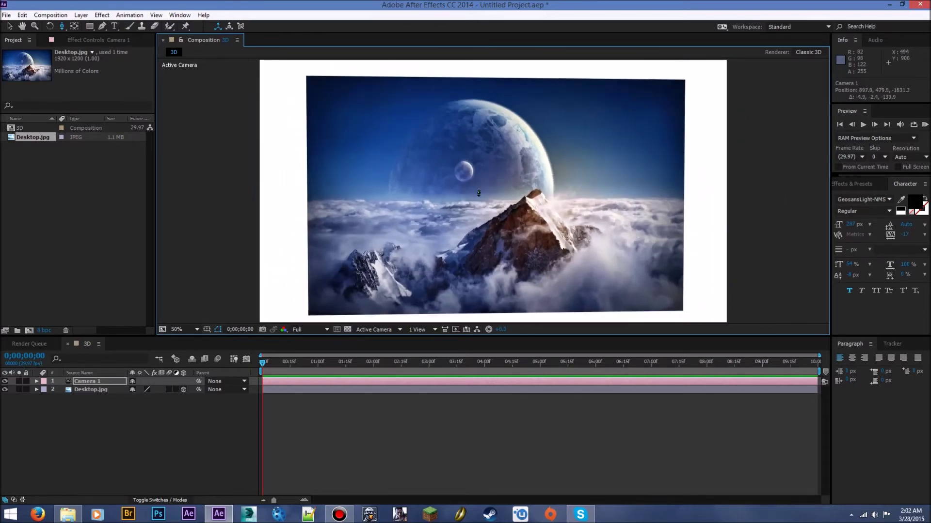
pyautogui.moveTo(479, 248); pyautogui.dragTo(520, 29)
pyautogui.moveTo(501, 74); pyautogui.dragTo(475, 121)
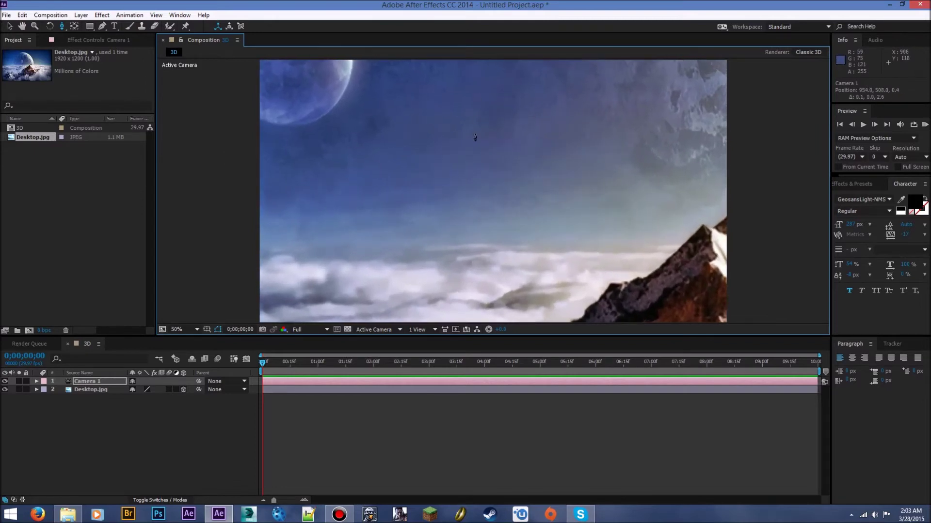
pyautogui.moveTo(466, 345); pyautogui.dragTo(522, 278)
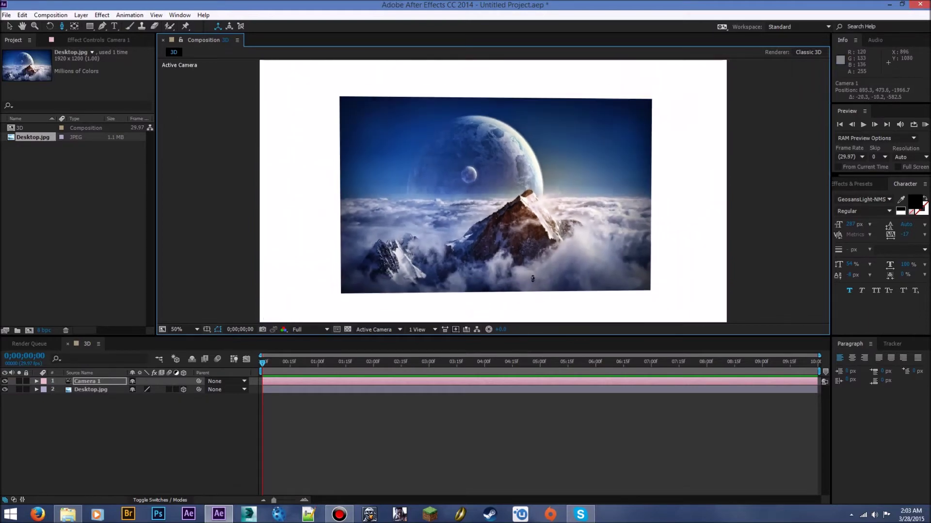
pyautogui.press('c')
pyautogui.moveTo(449, 233); pyautogui.dragTo(527, 188)
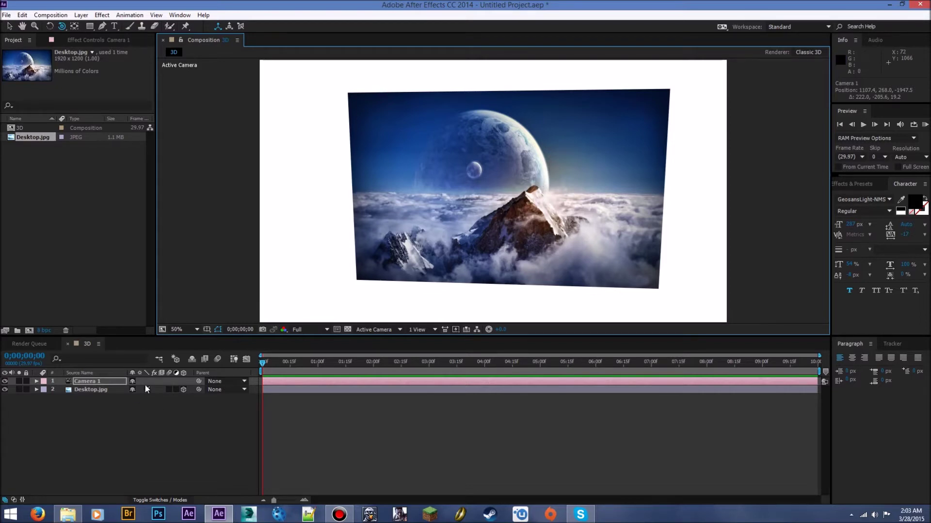
# Step: Move the Desktop.jpg layer down along its Y axis to a Y position of about 604
pyautogui.press('v')
pyautogui.click(98, 389)
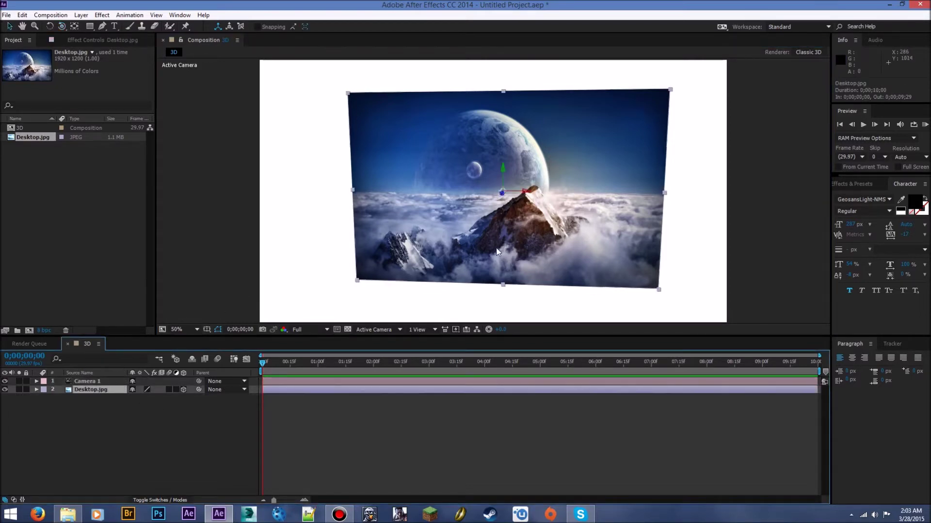
pyautogui.moveTo(505, 168)
pyautogui.mouseDown()
pyautogui.moveTo(504, 147)
pyautogui.moveTo(514, 182)
pyautogui.mouseUp()
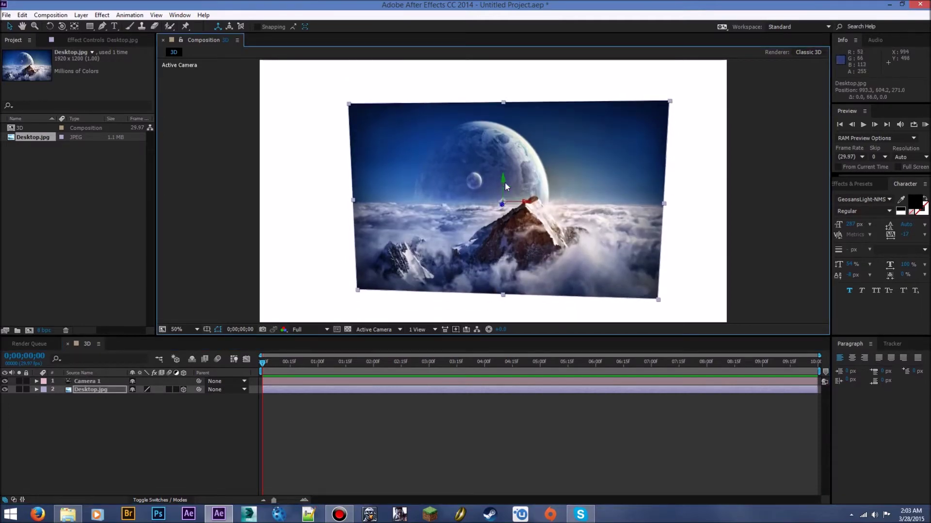
# Step: Rotate the Desktop.jpg layer in 3D to an orientation of about 355°, 353°, 359°, and return to the Selection tool
pyautogui.press('w')
pyautogui.moveTo(504, 182)
pyautogui.mouseDown()
pyautogui.moveTo(596, 174)
pyautogui.moveTo(533, 213)
pyautogui.moveTo(531, 232)
pyautogui.moveTo(533, 146)
pyautogui.moveTo(485, 218)
pyautogui.moveTo(516, 185)
pyautogui.mouseUp()
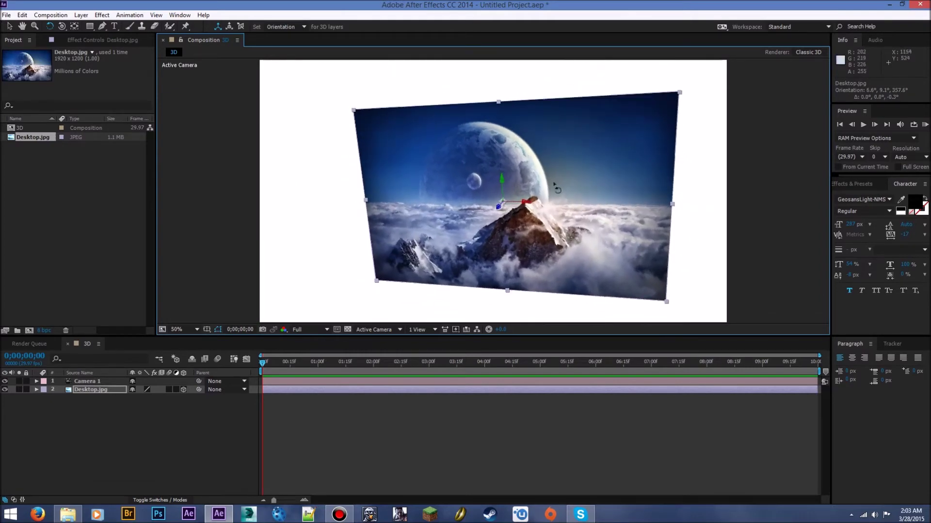
pyautogui.moveTo(571, 177)
pyautogui.mouseDown()
pyautogui.moveTo(599, 183)
pyautogui.moveTo(583, 166)
pyautogui.moveTo(589, 174)
pyautogui.moveTo(580, 167)
pyautogui.moveTo(570, 180)
pyautogui.mouseUp()
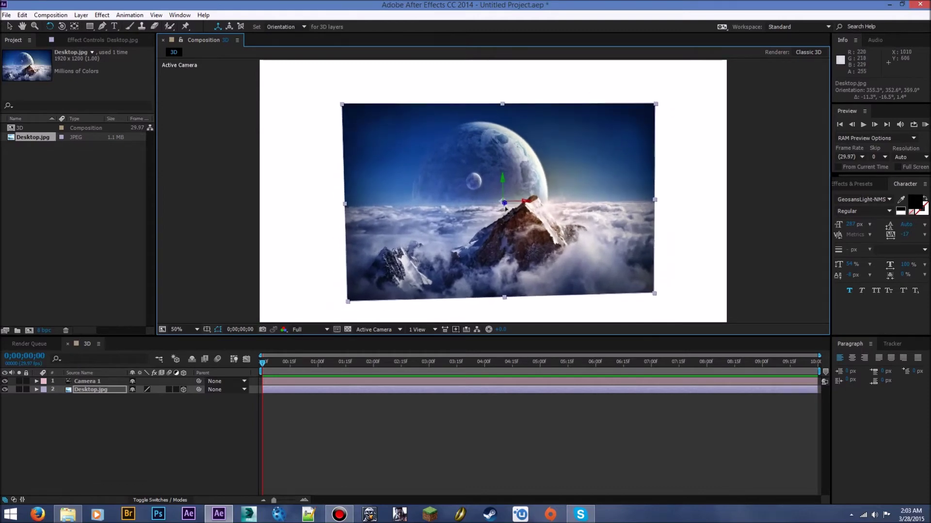
pyautogui.press('v')
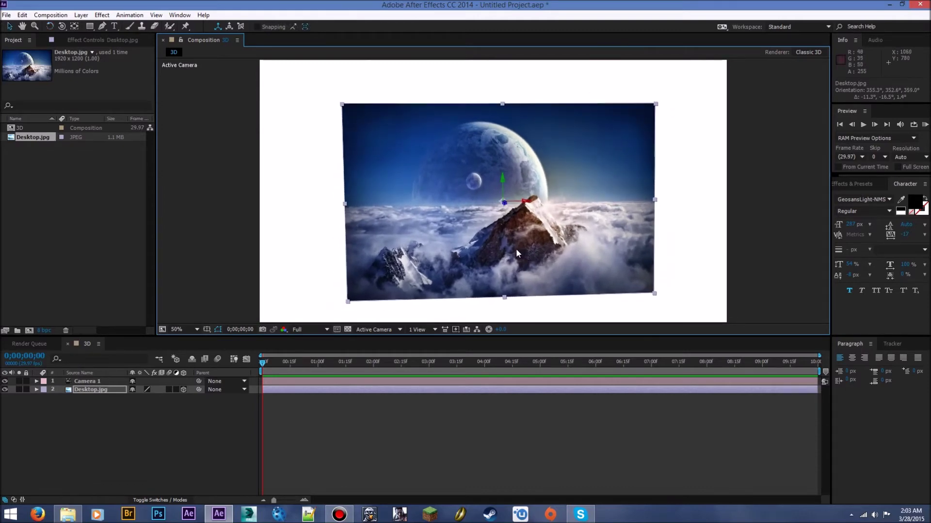
# Step: Move the Desktop.jpg layer in 3D space to about 975, 604, 270 and duplicate it
pyautogui.moveTo(523, 241); pyautogui.dragTo(555, 226)
pyautogui.moveTo(564, 158)
pyautogui.mouseDown()
pyautogui.moveTo(544, 162)
pyautogui.moveTo(569, 171)
pyautogui.mouseUp()
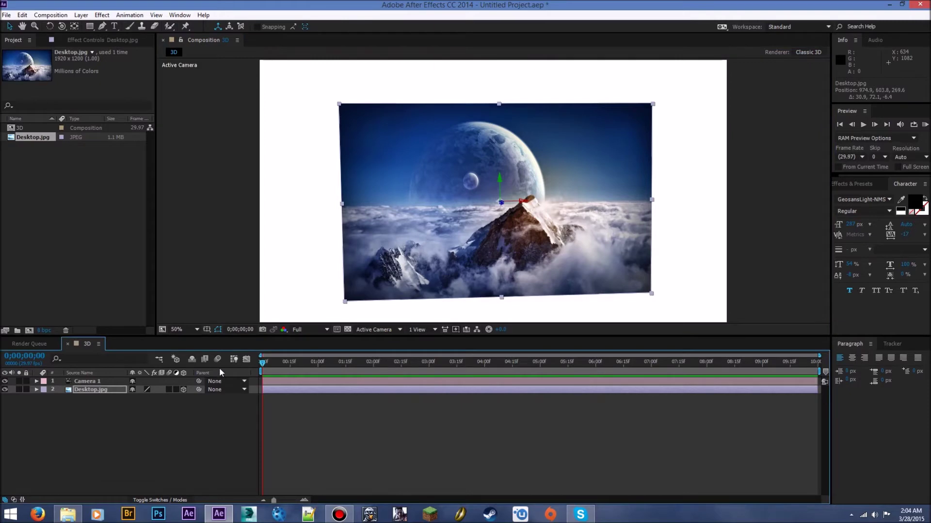
pyautogui.click(275, 363)
pyautogui.hotkey('ctrl', 'd')
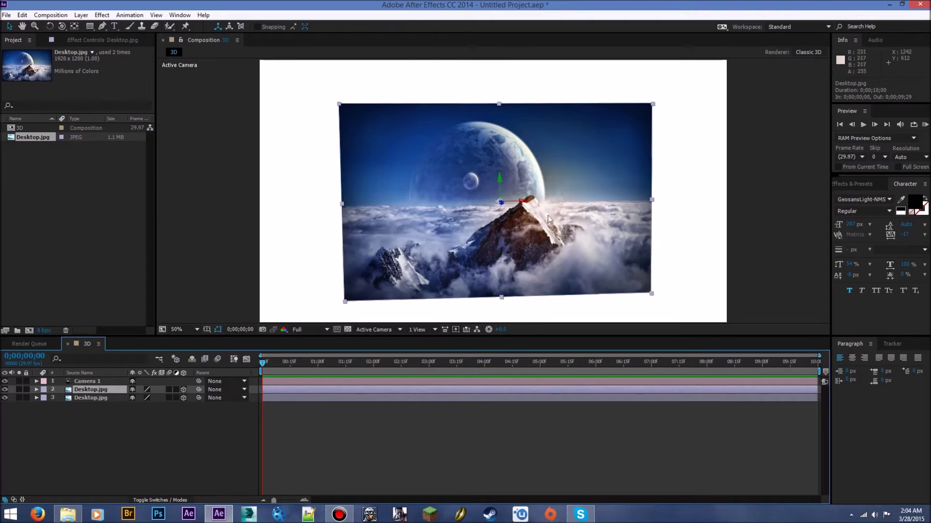
# Step: Rotate the duplicate Desktop.jpg layer to an orientation of about 350°, 281°, 355° so it crosses the original image
pyautogui.moveTo(503, 206); pyautogui.dragTo(522, 186)
pyautogui.press('w')
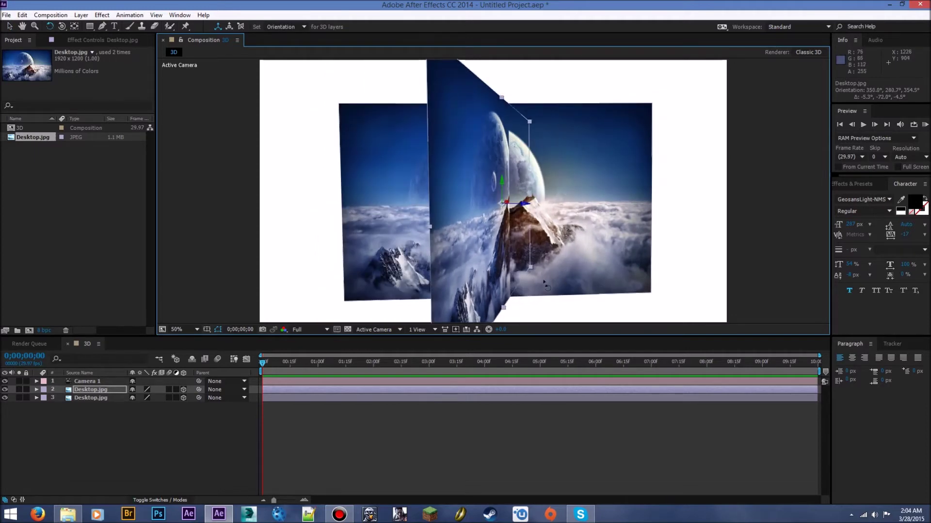
pyautogui.press('v')
# Step: Orbit Camera 1 high above the two crossing images, to about 872, -1162, -1039
pyautogui.click(99, 382)
pyautogui.press('c')
pyautogui.moveTo(570, 218); pyautogui.dragTo(596, 264)
# Step: Delete both Desktop.jpg layers and Camera 1 from the composition
pyautogui.moveTo(117, 420); pyautogui.dragTo(90, 392)
pyautogui.click(86, 400)
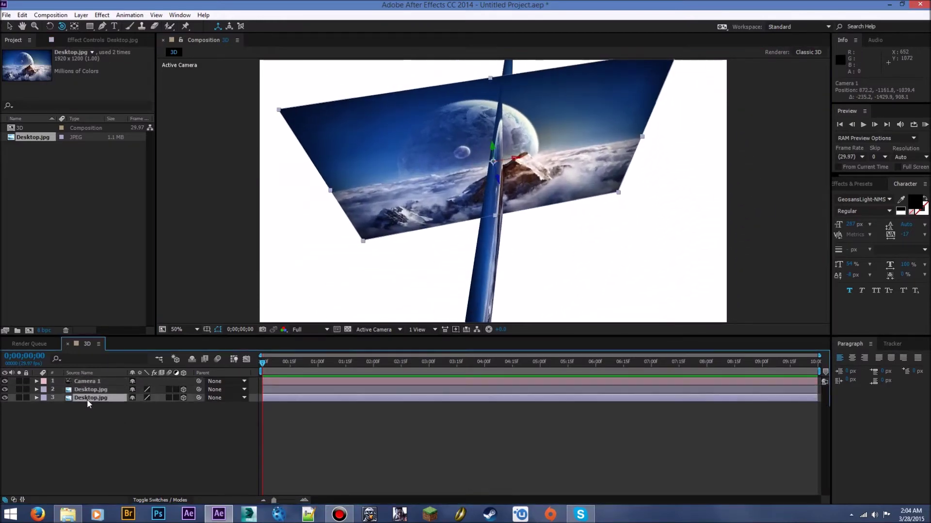
pyautogui.press('Delete')
pyautogui.moveTo(87, 399); pyautogui.dragTo(87, 386)
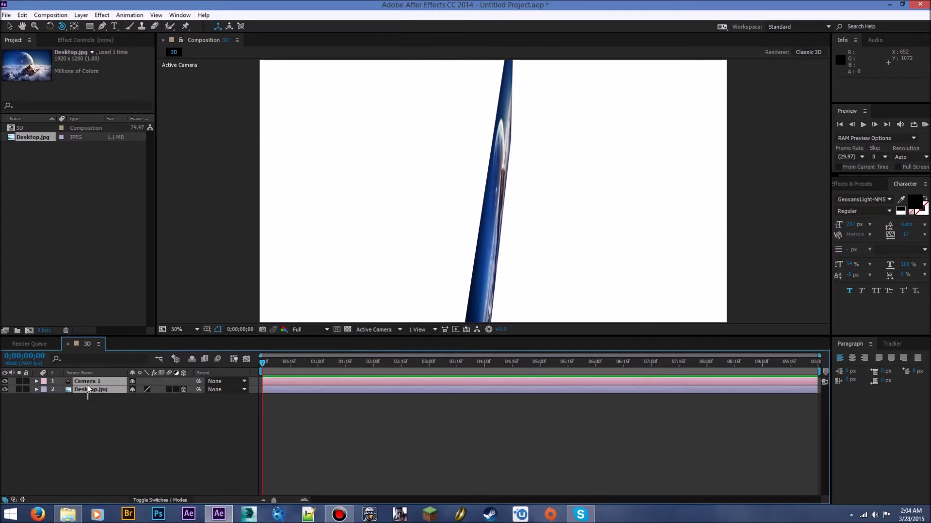
pyautogui.press('Delete')
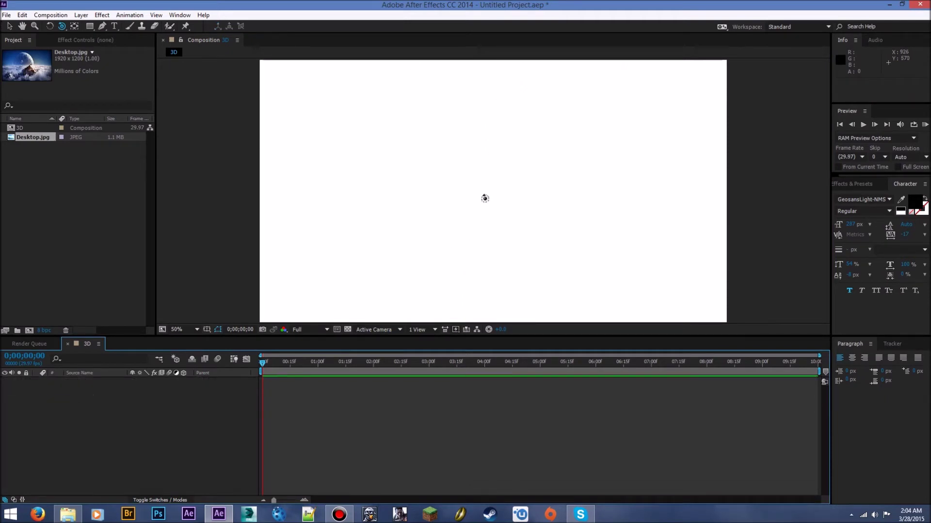
# Step: Create a new text layer reading "3D"
pyautogui.rightClick(163, 388)
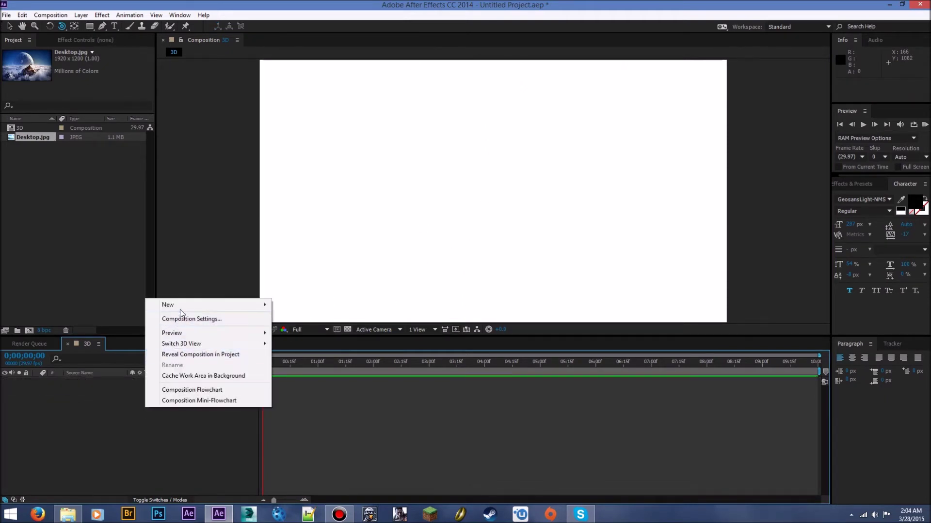
pyautogui.moveTo(180, 306)
pyautogui.click(292, 318)
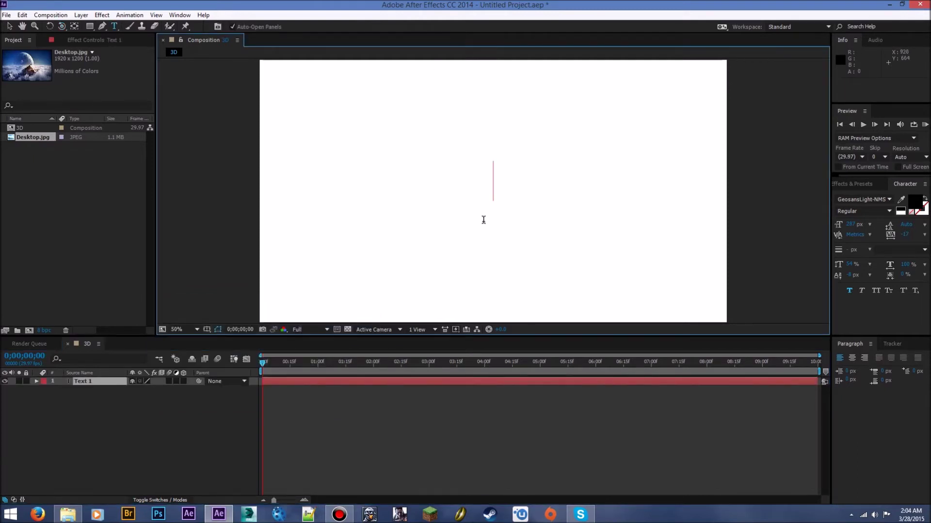
pyautogui.write('3D')
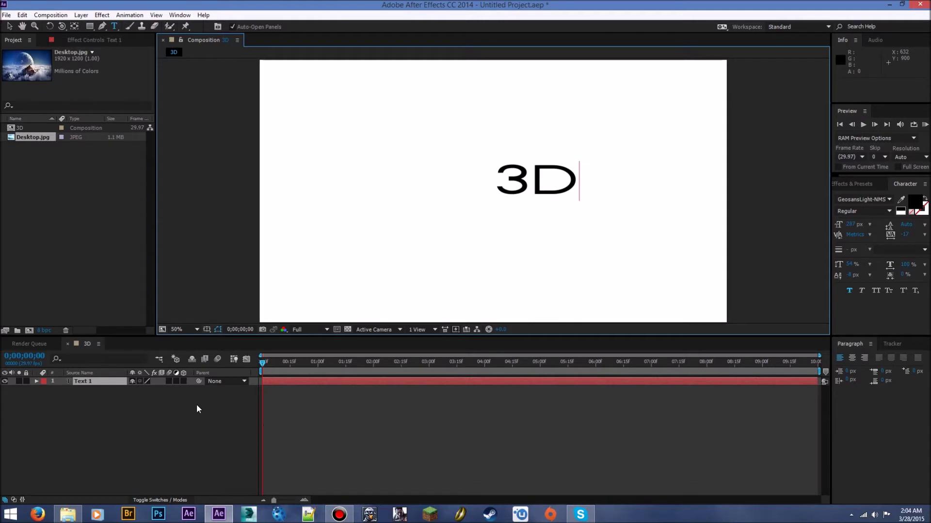
pyautogui.write('v')
pyautogui.press('BackSpace')
pyautogui.click(148, 436)
# Step: Move the 3D text to the centre of the frame at about 730, 580 and make it a 3D layer
pyautogui.press('v')
pyautogui.moveTo(579, 166); pyautogui.dragTo(533, 187)
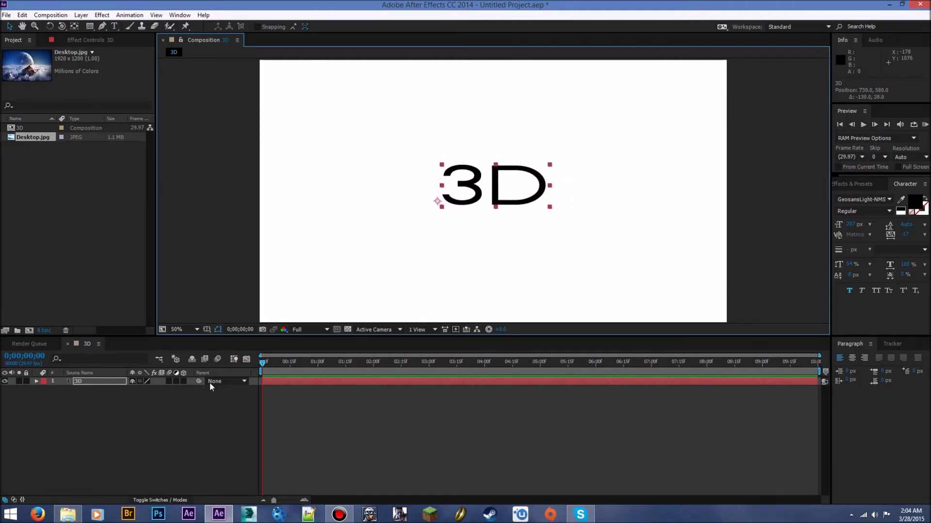
pyautogui.click(183, 381)
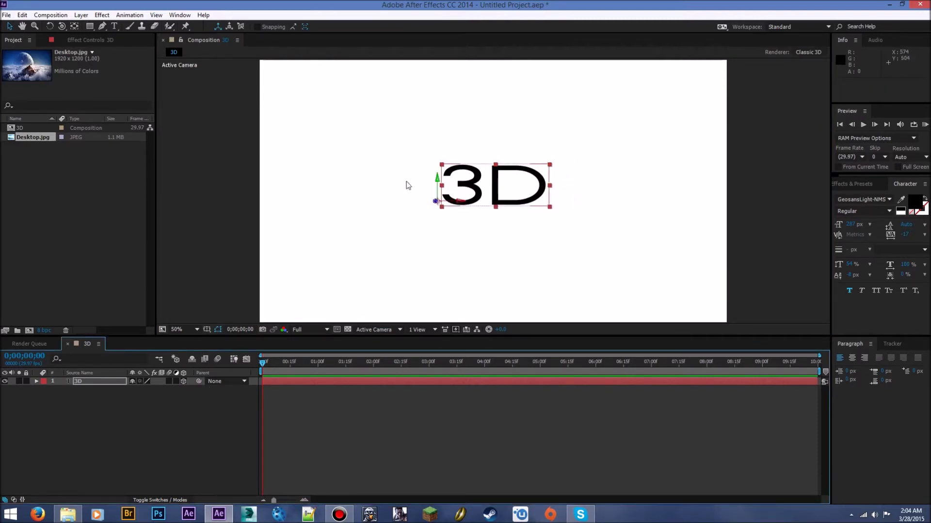
# Step: Add a camera layer to the composition and orbit it to about 1064, 436, -1486
pyautogui.rightClick(128, 411)
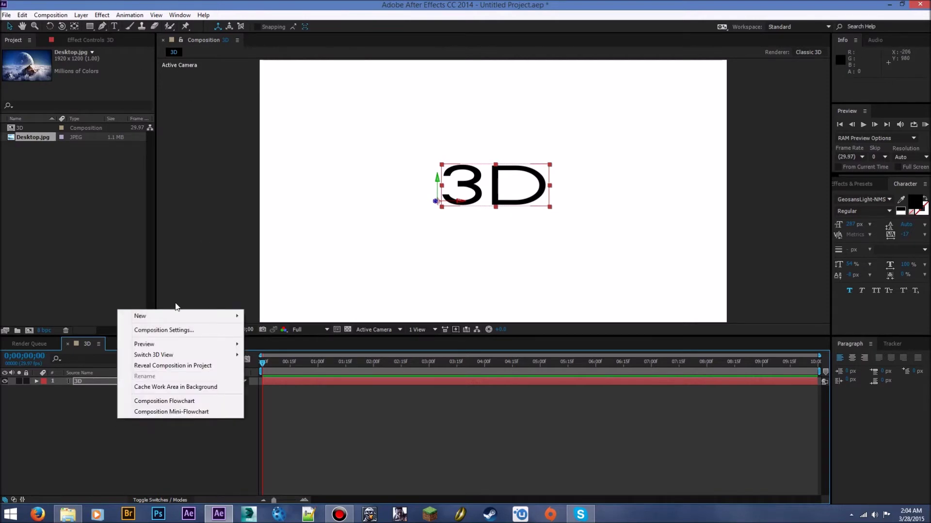
pyautogui.moveTo(223, 316)
pyautogui.click(301, 361)
pyautogui.click(566, 372)
pyautogui.click(62, 27)
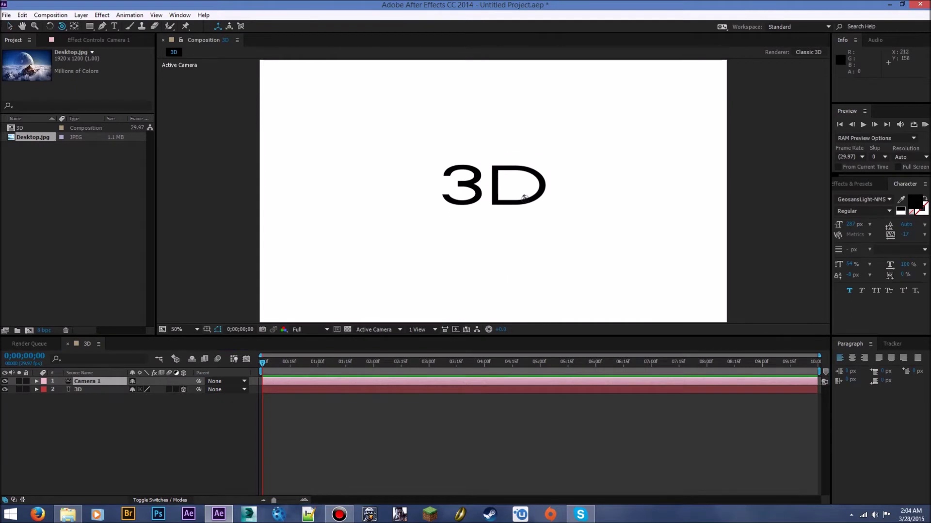
pyautogui.moveTo(577, 216); pyautogui.dragTo(602, 210)
pyautogui.press('v')
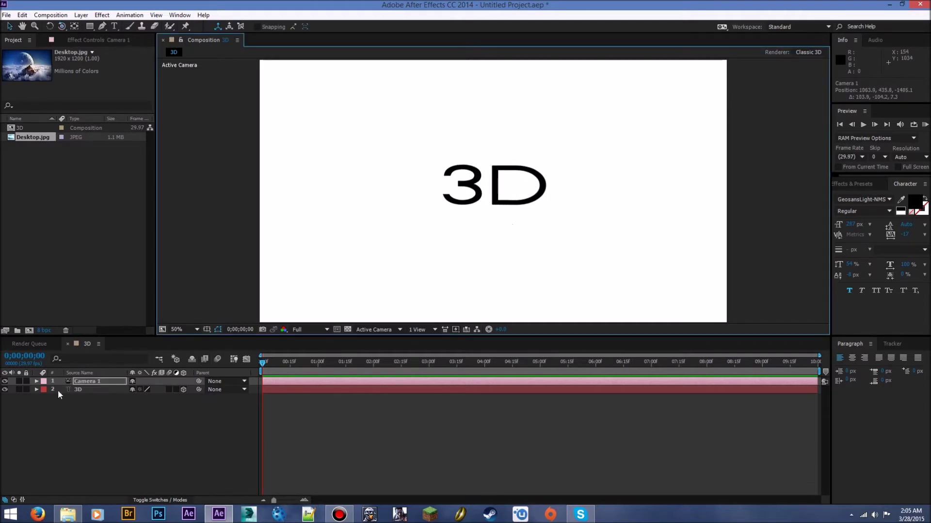
# Step: Change the composition's renderer to Ray-traced 3D
pyautogui.click(807, 54)
pyautogui.click(376, 253)
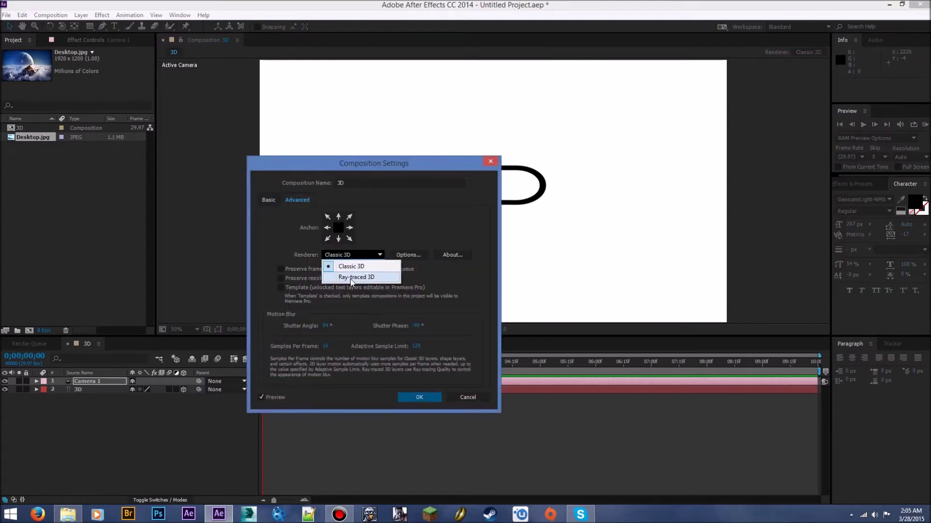
pyautogui.click(352, 281)
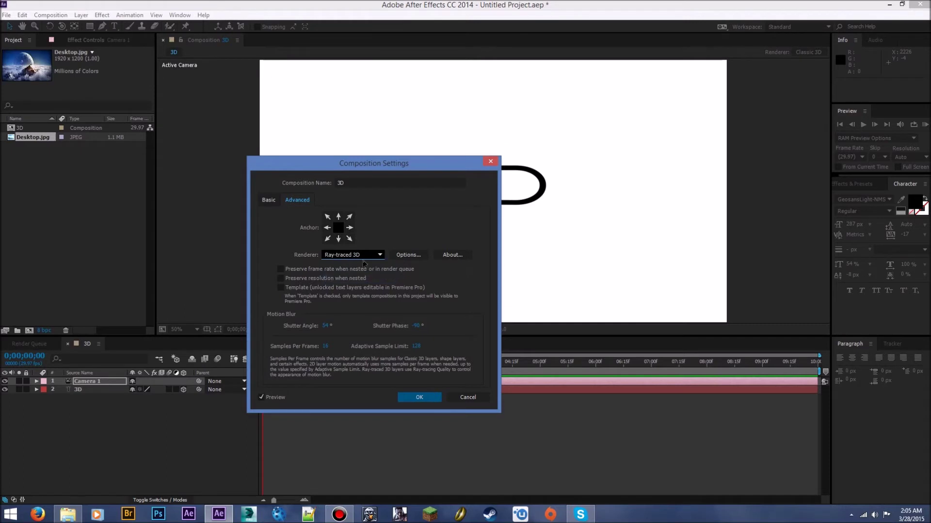
pyautogui.click(419, 399)
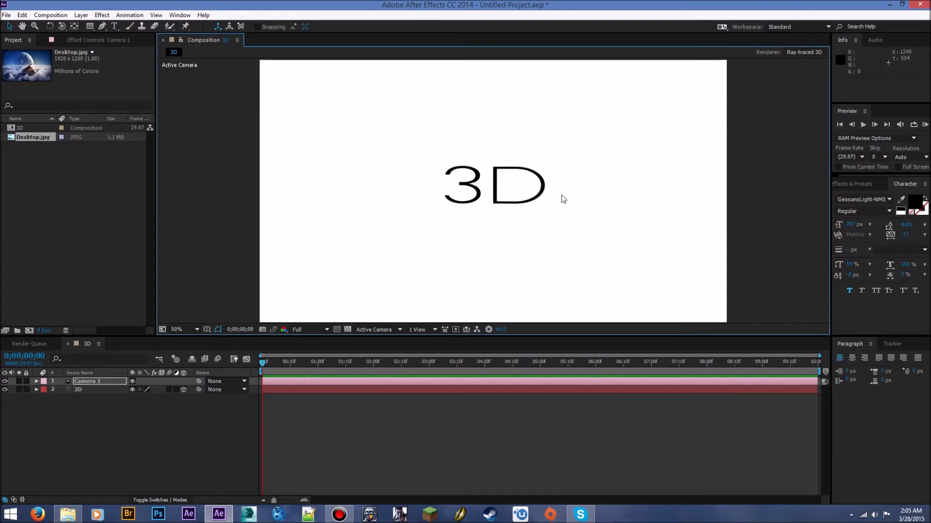
# Step: Orbit Camera 1 to a side view of the text at about 2450, 436, -13 and set the preview resolution to Quarter
pyautogui.click(62, 25)
pyautogui.moveTo(598, 201); pyautogui.dragTo(516, 207)
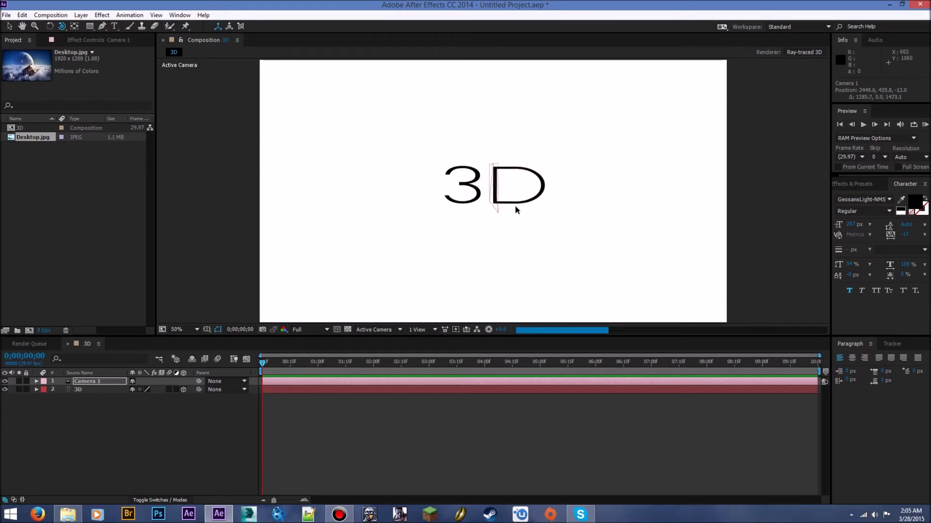
pyautogui.click(314, 332)
pyautogui.click(314, 387)
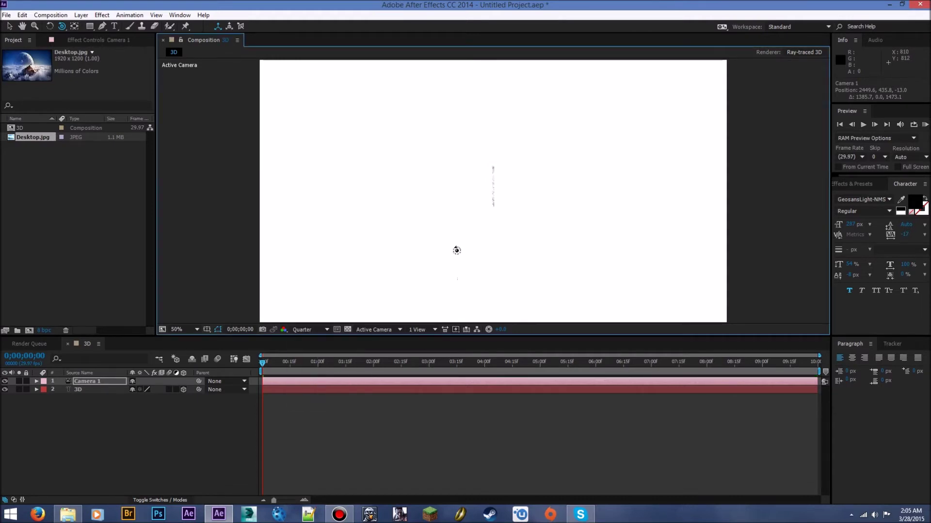
# Step: Orbit Camera 1 from the side back toward the front of the 3D text
pyautogui.moveTo(469, 249); pyautogui.dragTo(476, 249)
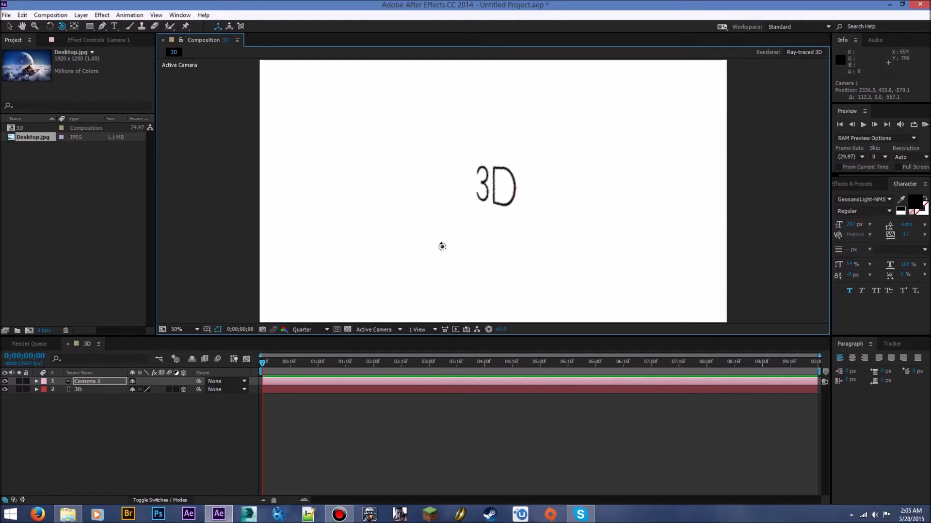
pyautogui.moveTo(480, 207); pyautogui.dragTo(183, 320)
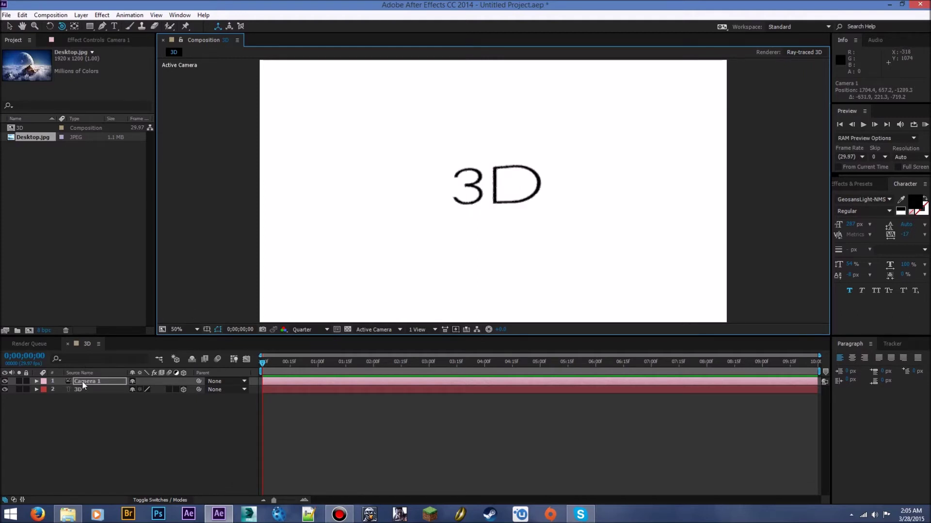
pyautogui.moveTo(441, 235); pyautogui.dragTo(485, 237)
# Step: Expand the 3D text layer's Geometry Options and set its Extrusion Depth to 32
pyautogui.click(81, 390)
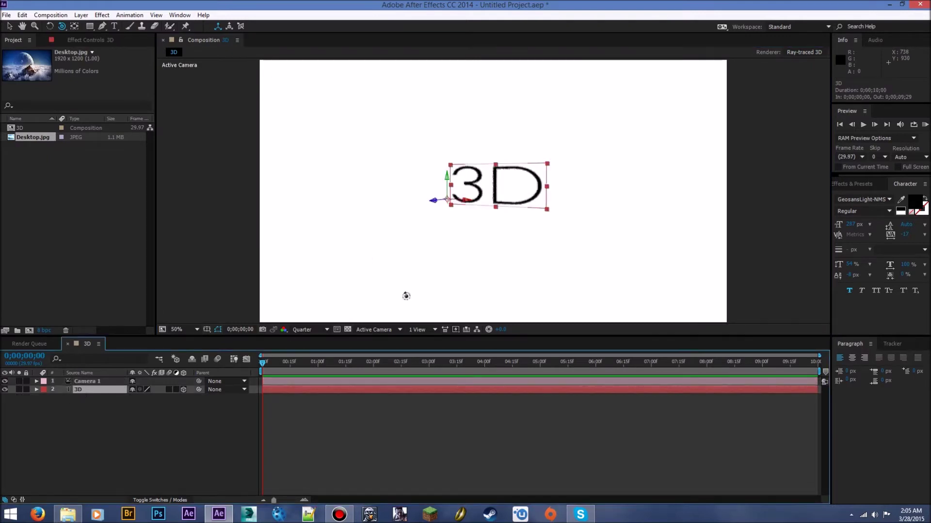
pyautogui.click(35, 389)
pyautogui.click(106, 441)
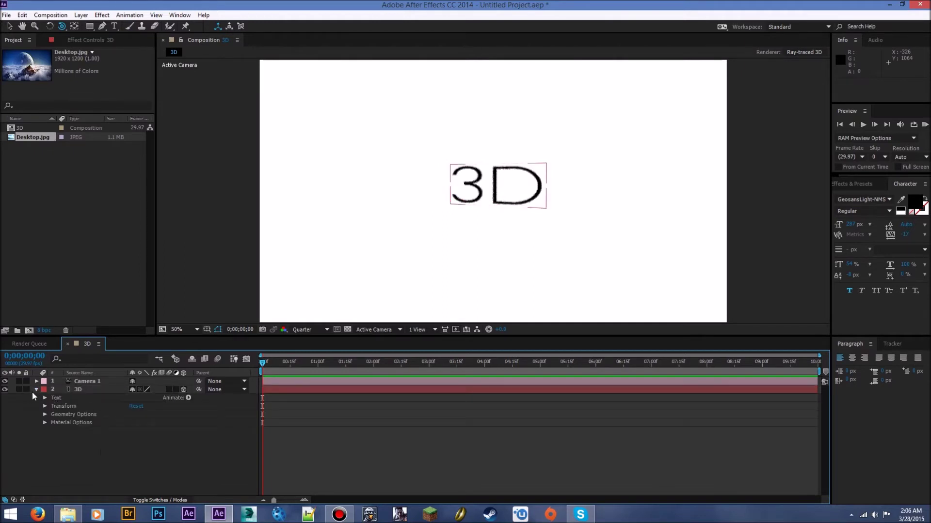
pyautogui.click(44, 414)
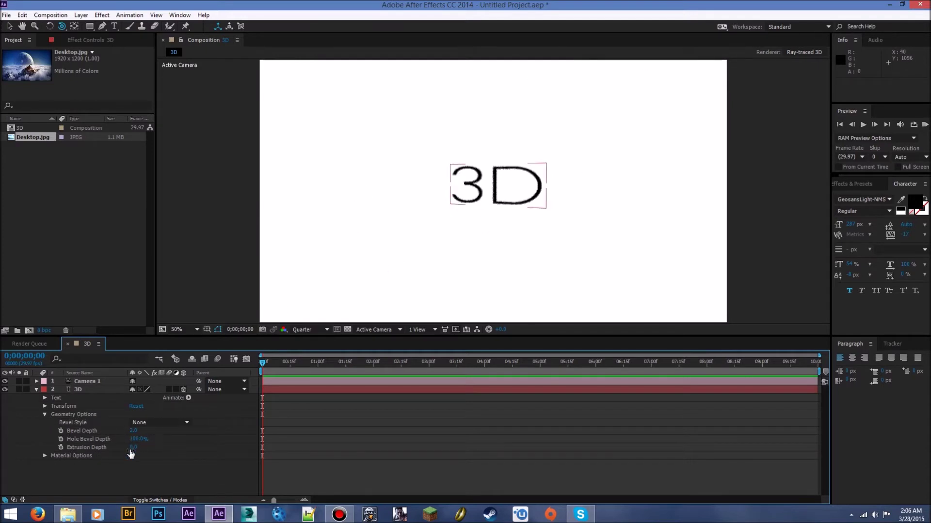
pyautogui.moveTo(573, 232); pyautogui.dragTo(525, 233)
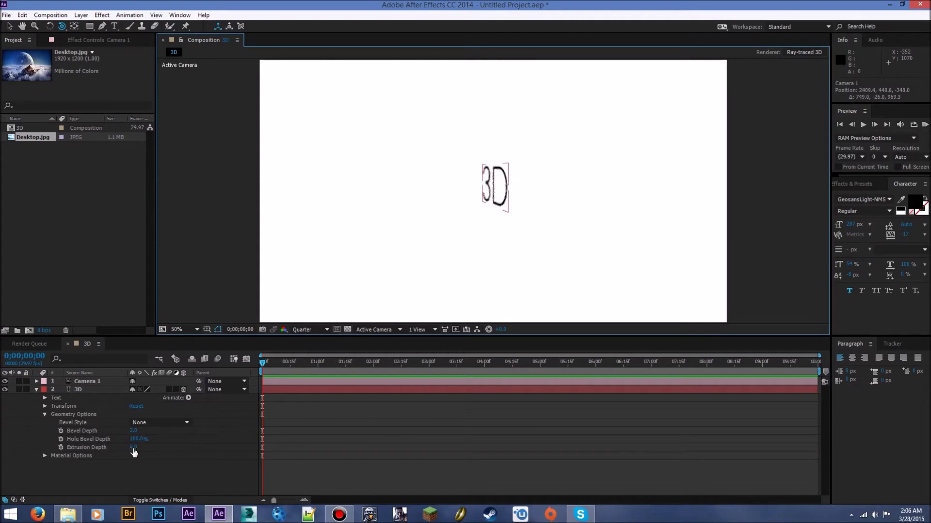
pyautogui.moveTo(135, 452); pyautogui.dragTo(149, 446)
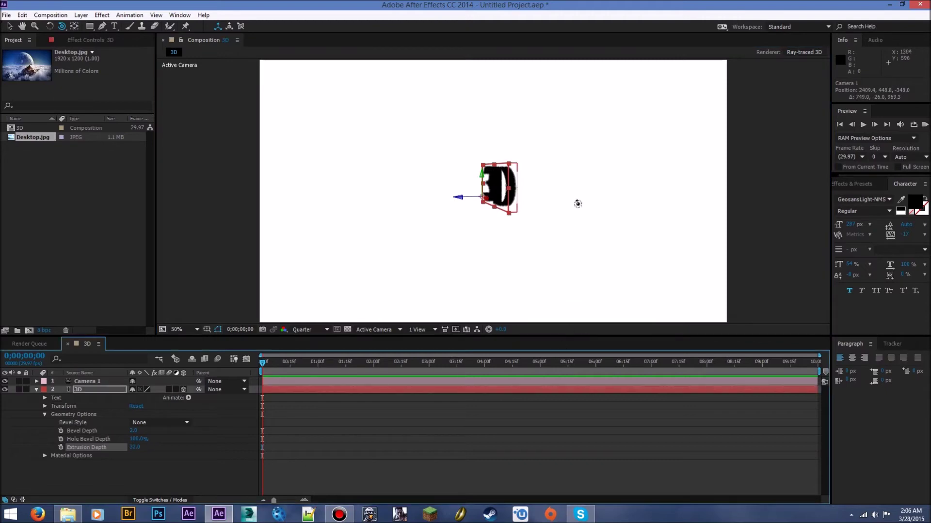
# Step: Increase the 3D text's Extrusion Depth to 44 and orbit the camera to show its front and side
pyautogui.moveTo(571, 202); pyautogui.dragTo(548, 226)
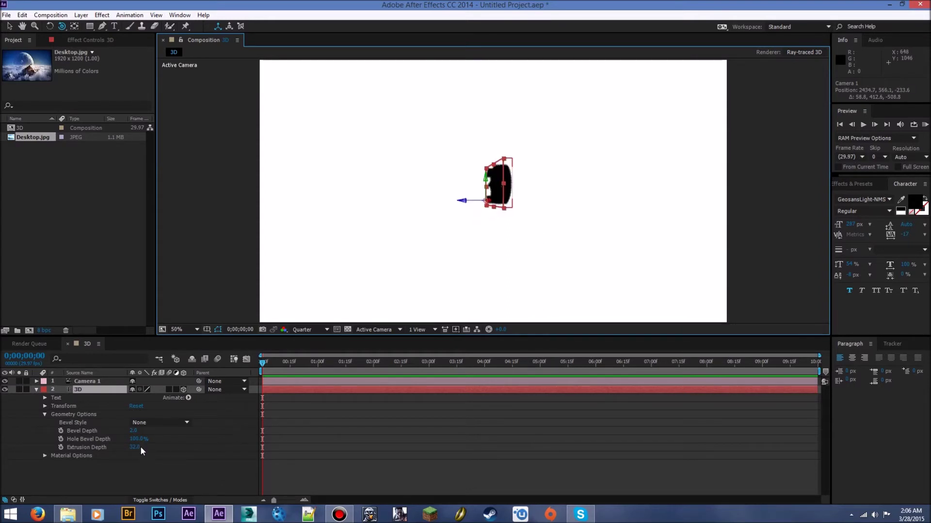
pyautogui.moveTo(140, 452); pyautogui.dragTo(145, 452)
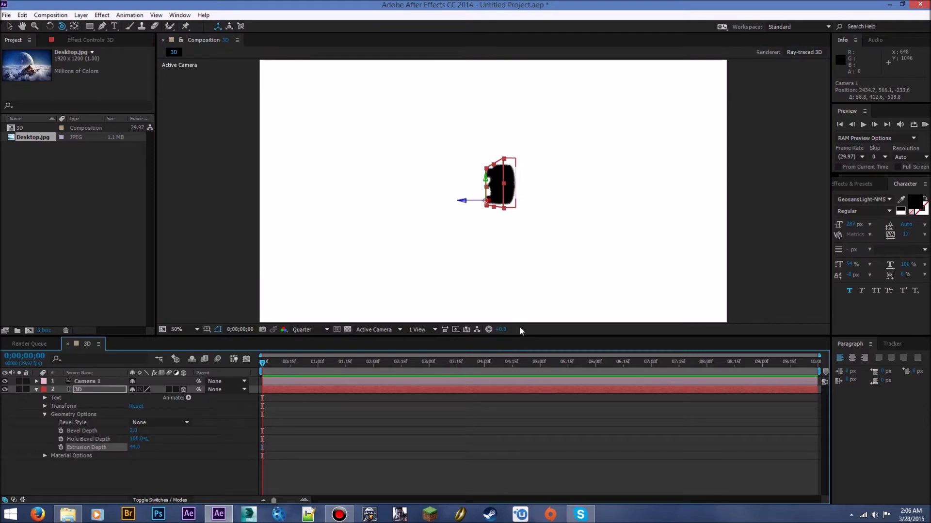
pyautogui.moveTo(486, 259); pyautogui.dragTo(534, 257)
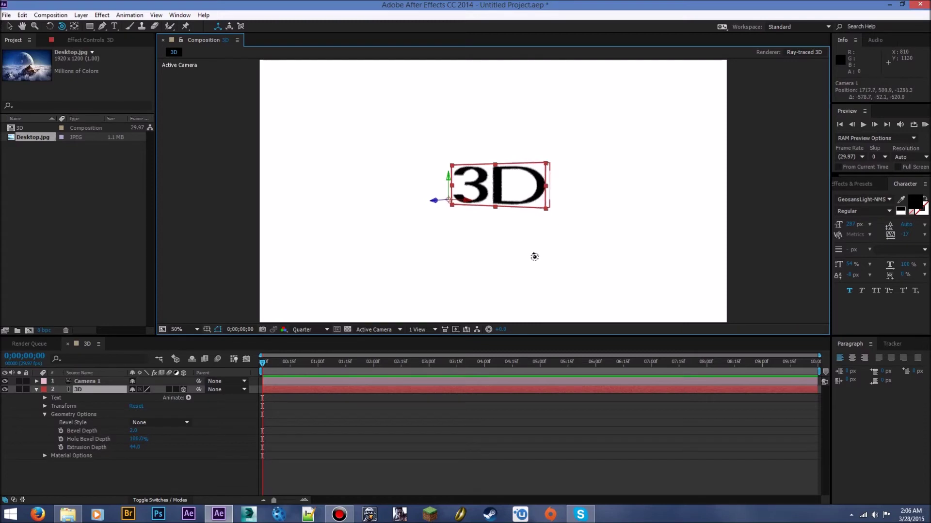
# Step: Set the preview resolution to Half, collapse the 3D text's properties and orbit the camera to about 1445, 423, -1408
pyautogui.click(318, 330)
pyautogui.click(316, 365)
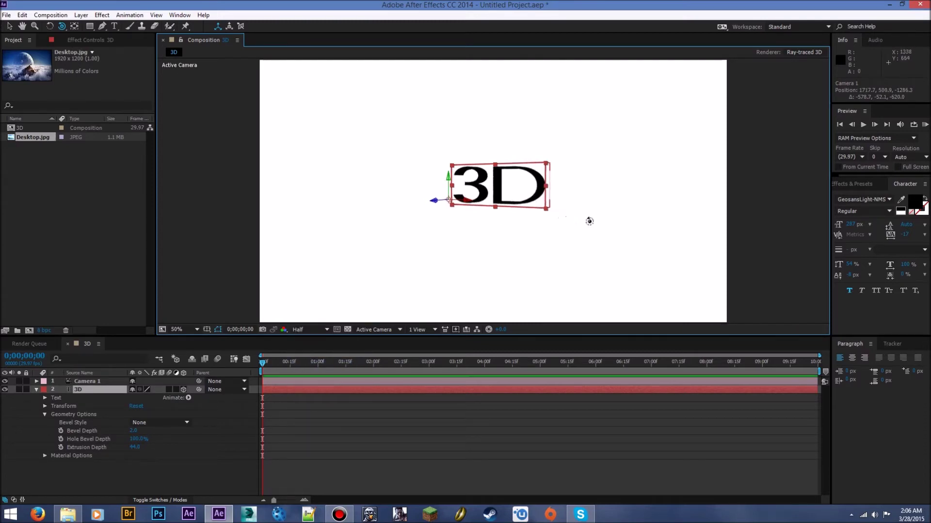
pyautogui.moveTo(598, 218); pyautogui.dragTo(595, 220)
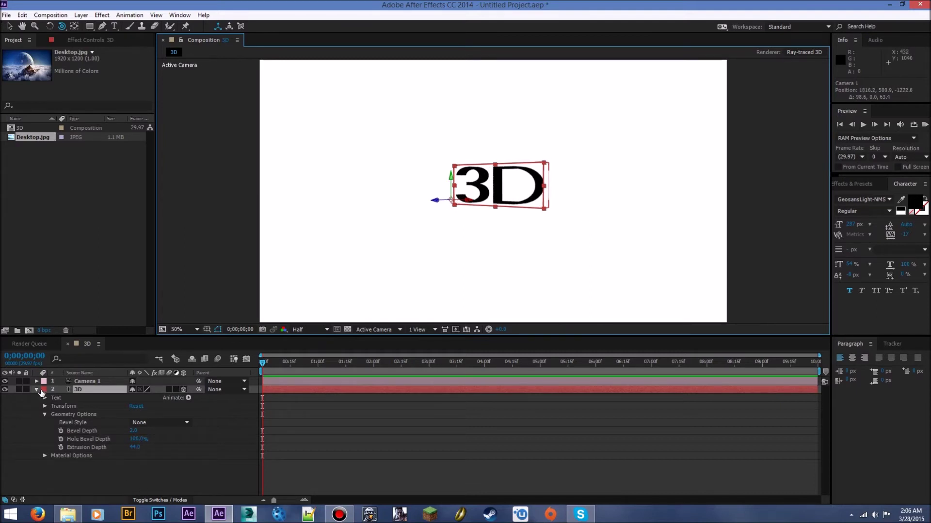
pyautogui.click(36, 389)
pyautogui.moveTo(511, 268)
pyautogui.mouseDown()
pyautogui.moveTo(517, 243)
pyautogui.moveTo(528, 245)
pyautogui.mouseUp()
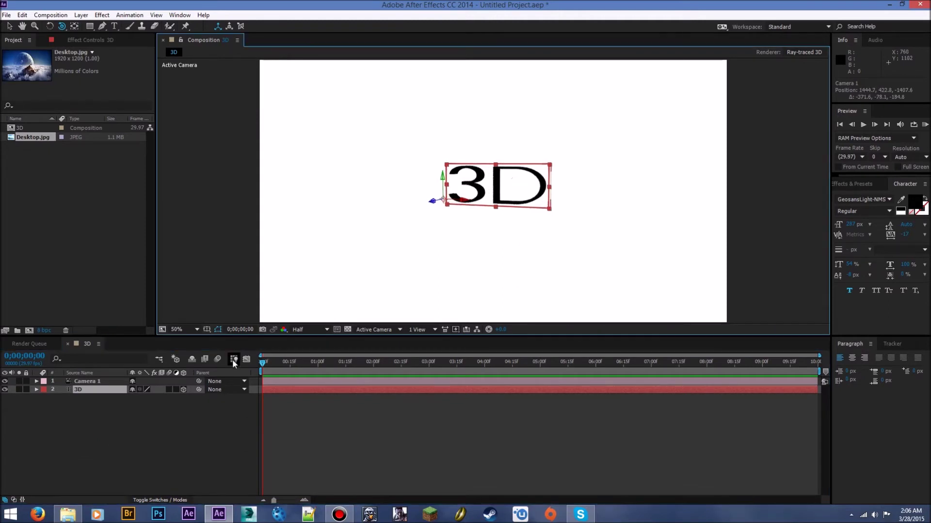
# Step: Return the preview resolution to Quarter and orbit the camera to about 922, 242, -1463
pyautogui.click(306, 330)
pyautogui.click(313, 388)
pyautogui.moveTo(498, 246); pyautogui.dragTo(568, 232)
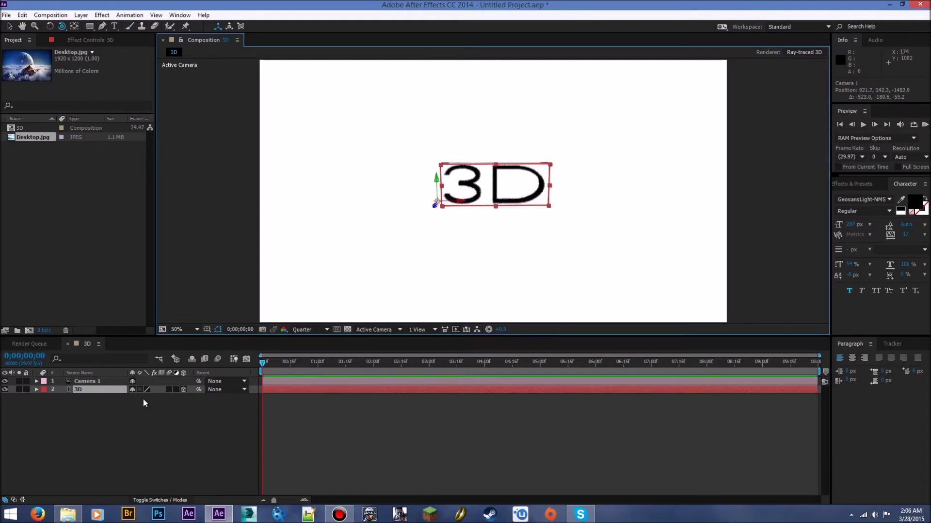
pyautogui.rightClick(137, 428)
pyautogui.moveTo(243, 321)
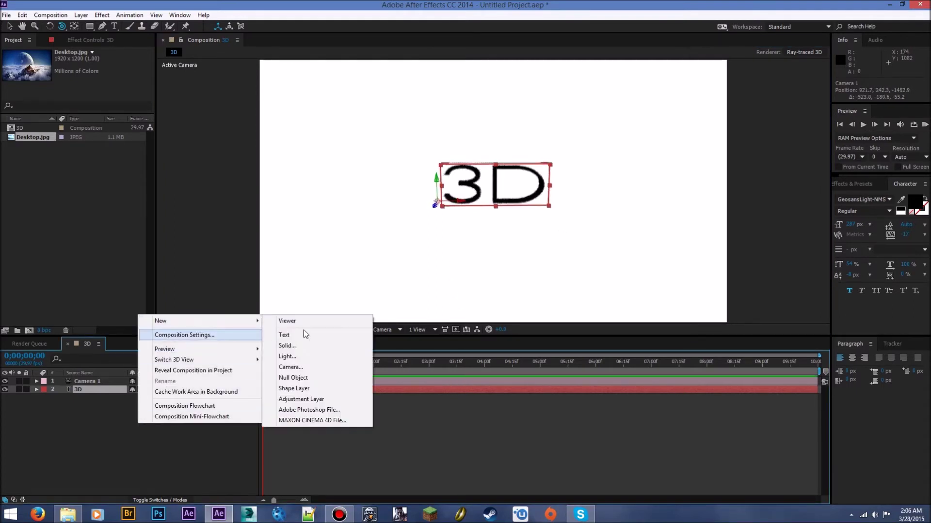
pyautogui.click(297, 358)
pyautogui.click(716, 362)
# Step: Create a light gray solid layer sized 1920 × 1080 px
pyautogui.rightClick(112, 428)
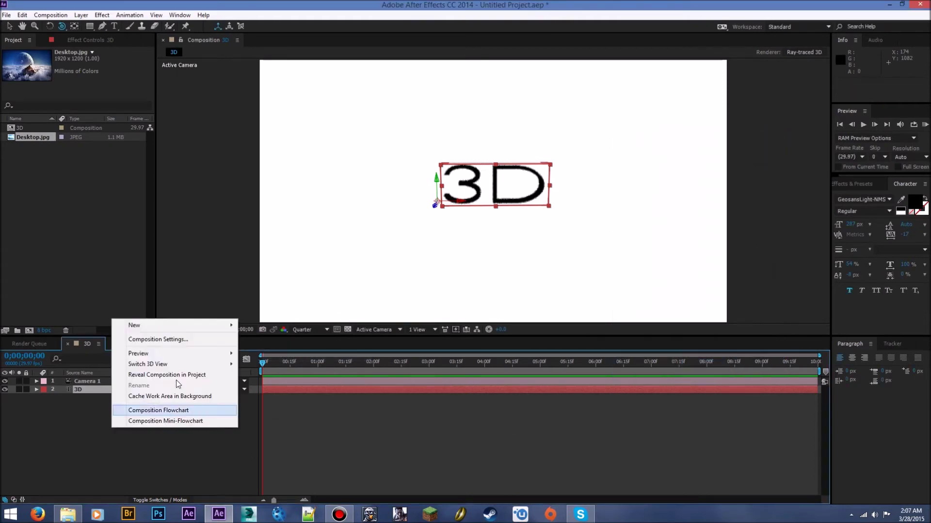
pyautogui.moveTo(168, 327)
pyautogui.click(268, 351)
pyautogui.click(458, 315)
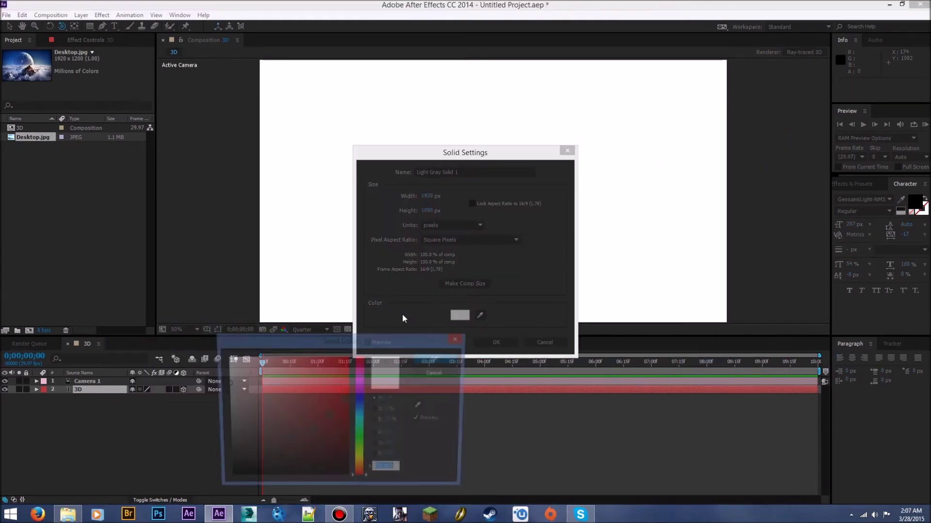
pyautogui.click(435, 358)
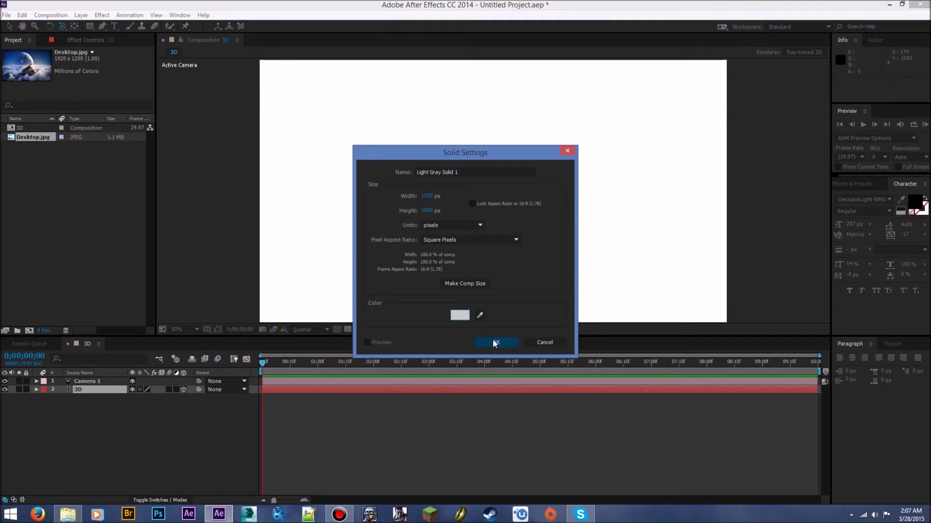
pyautogui.click(494, 343)
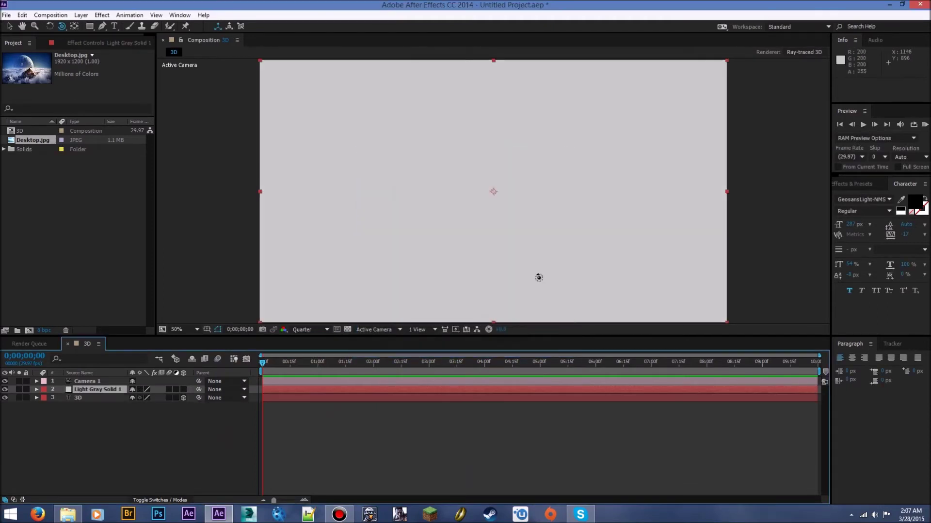
# Step: Make the light gray solid a 3D layer and rotate it into a floor with orientation about 284°, 0°, 2°
pyautogui.click(183, 390)
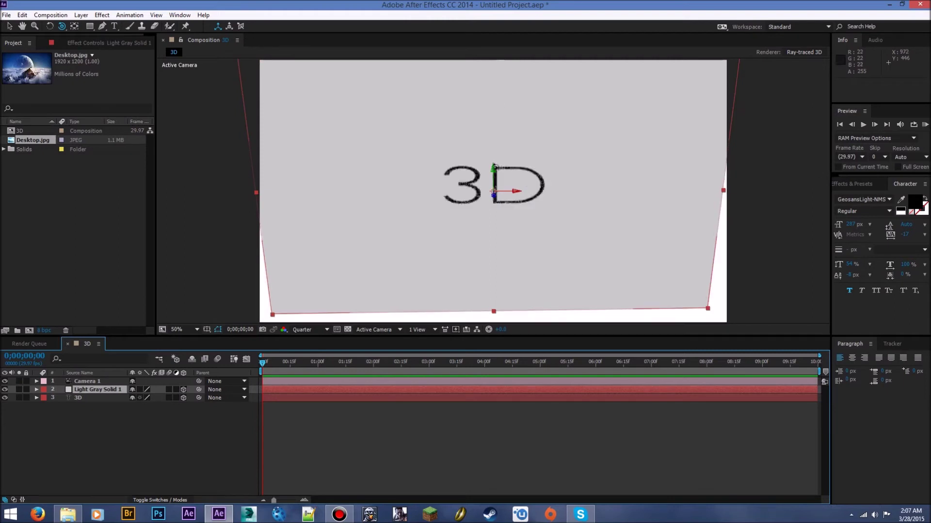
pyautogui.press('v')
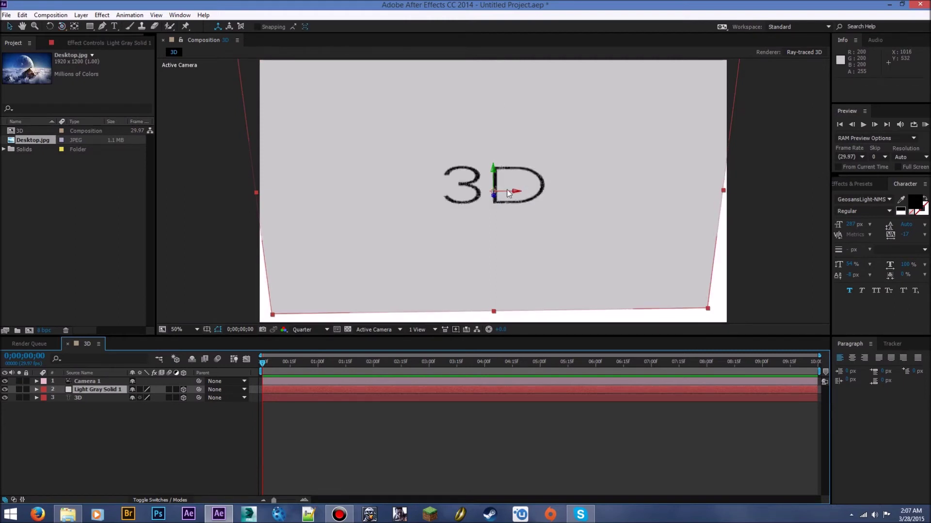
pyautogui.press('w')
pyautogui.moveTo(515, 191); pyautogui.dragTo(512, 173)
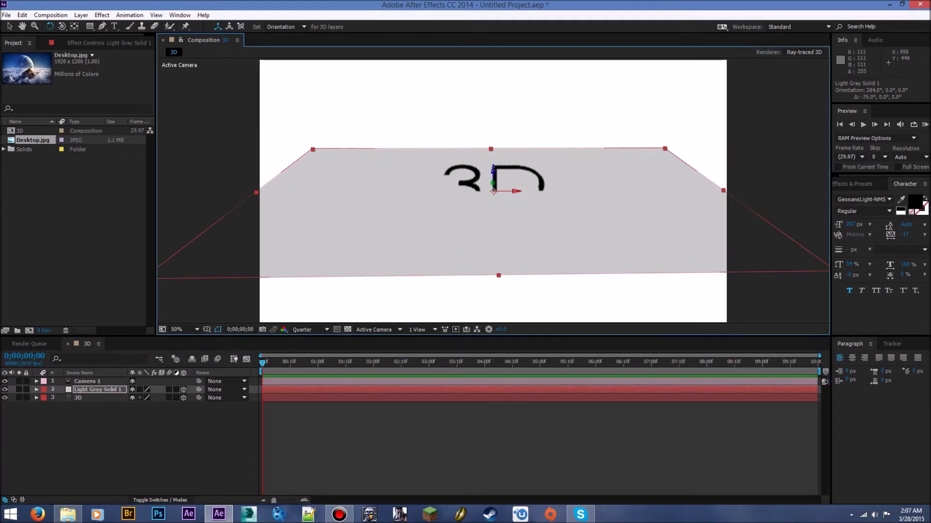
pyautogui.moveTo(493, 190); pyautogui.dragTo(492, 191)
# Step: Lower the light gray solid to about 960, 633, 23 and scale it to 999%
pyautogui.press('v')
pyautogui.moveTo(492, 169); pyautogui.dragTo(494, 198)
pyautogui.click(87, 393)
pyautogui.press('s')
pyautogui.moveTo(141, 398); pyautogui.dragTo(526, 349)
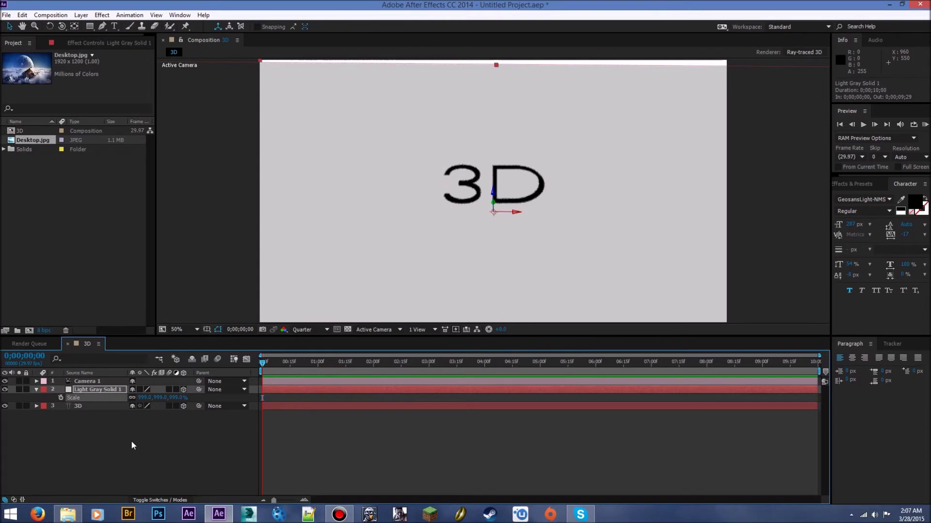
pyautogui.click(161, 443)
# Step: Orbit Camera 1 to about 787, 79, -1410 to view the text on the floor
pyautogui.click(88, 381)
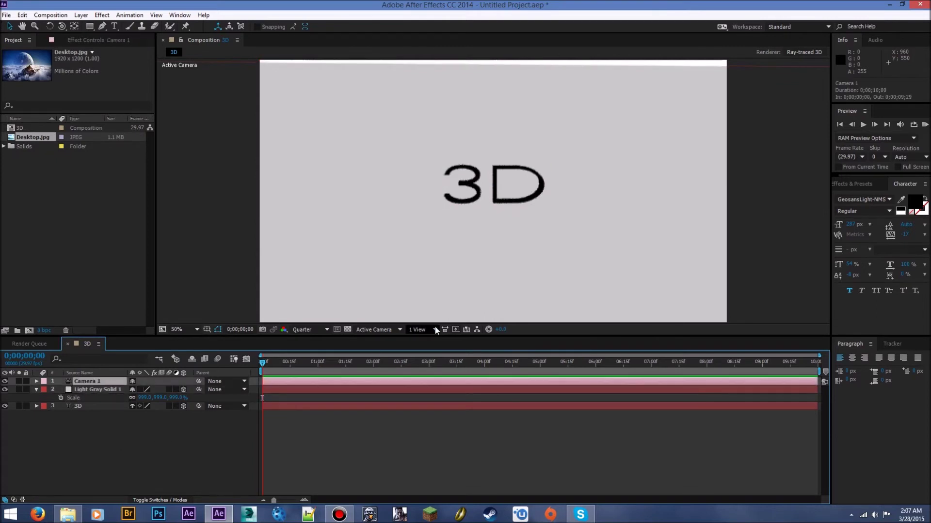
pyautogui.press('c')
pyautogui.moveTo(504, 229); pyautogui.dragTo(511, 231)
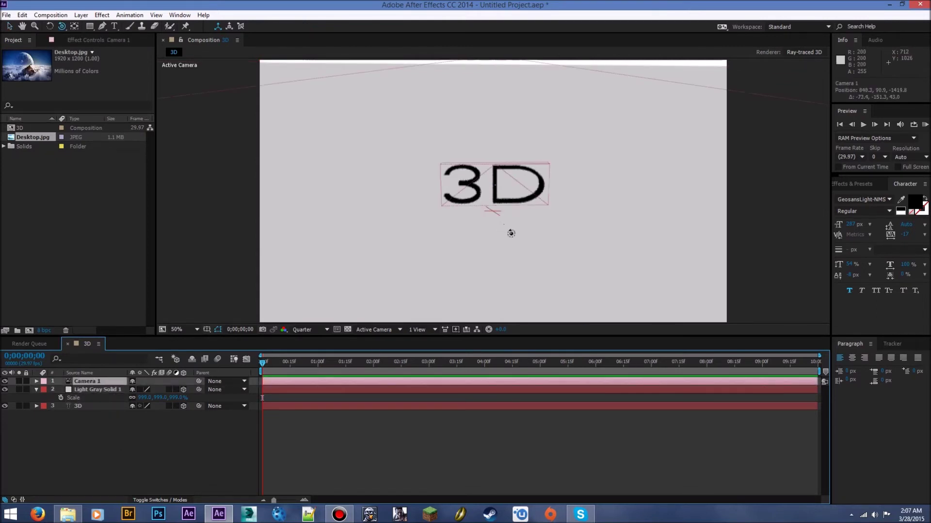
pyautogui.click(495, 230)
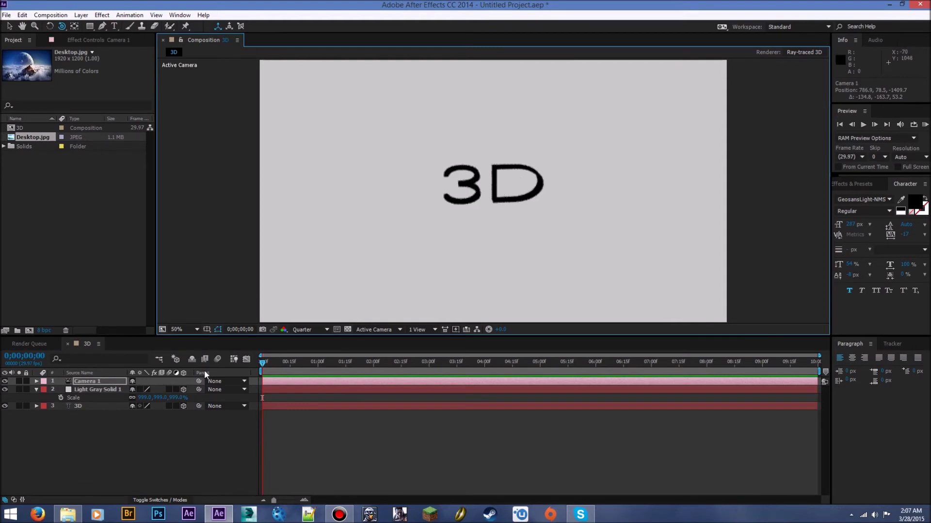
# Step: Add a white Spot light with 100% intensity and Casts Shadows enabled
pyautogui.rightClick(116, 433)
pyautogui.moveTo(228, 330)
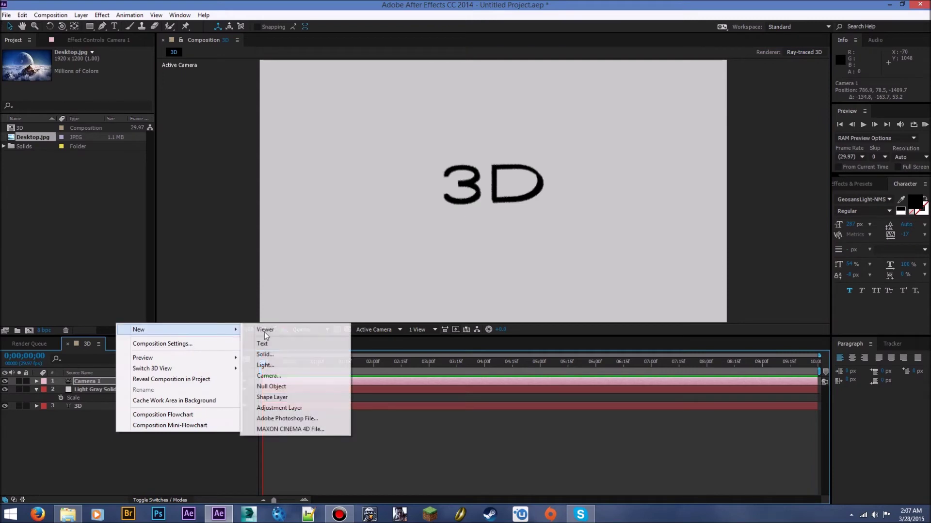
pyautogui.click(270, 364)
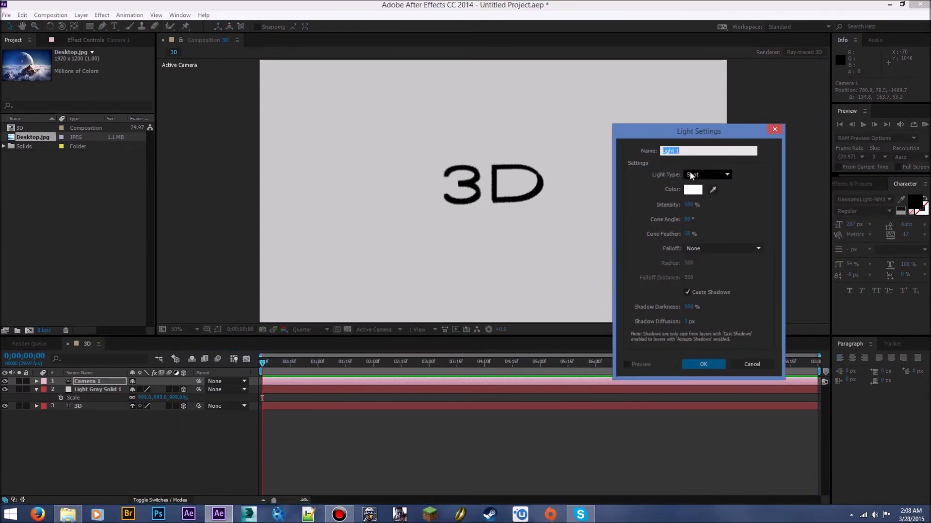
pyautogui.click(694, 176)
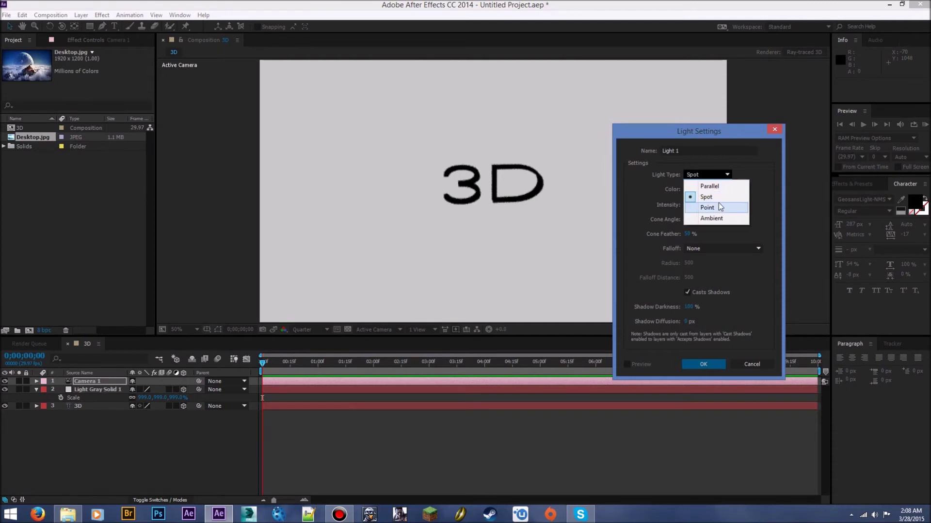
pyautogui.click(720, 196)
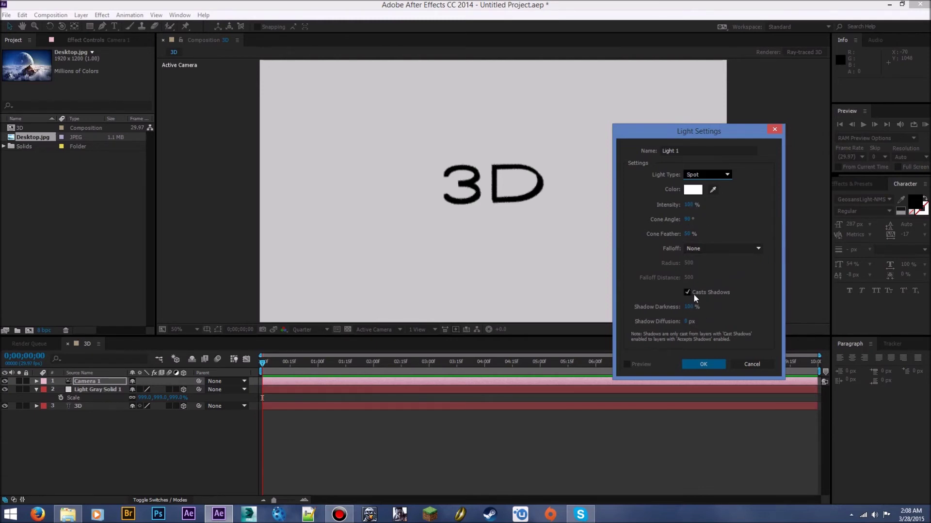
pyautogui.click(707, 363)
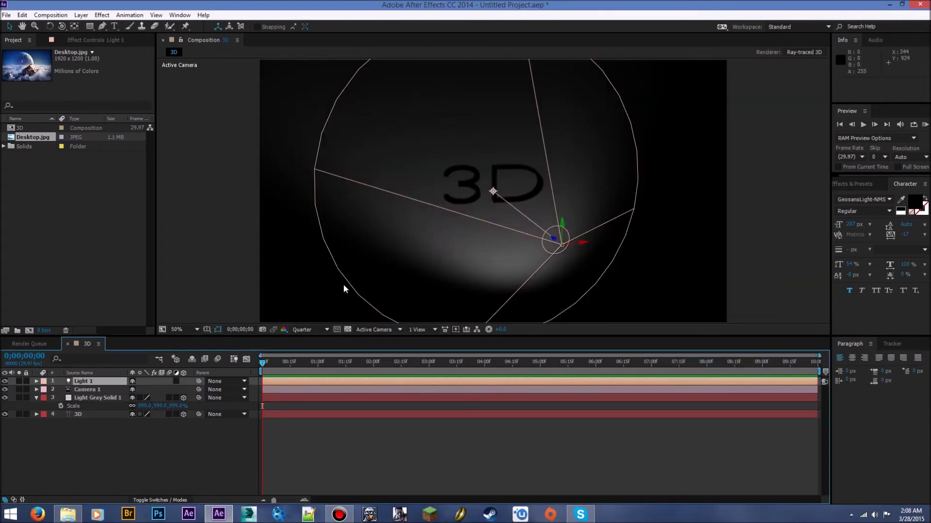
# Step: Turn off Accepts Lights in the light gray solid's Material Options
pyautogui.click(36, 397)
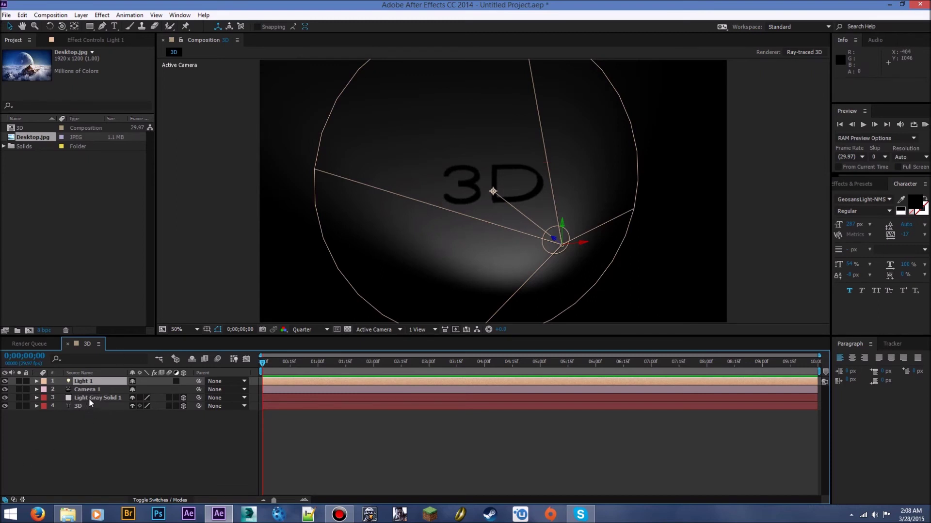
pyautogui.click(86, 398)
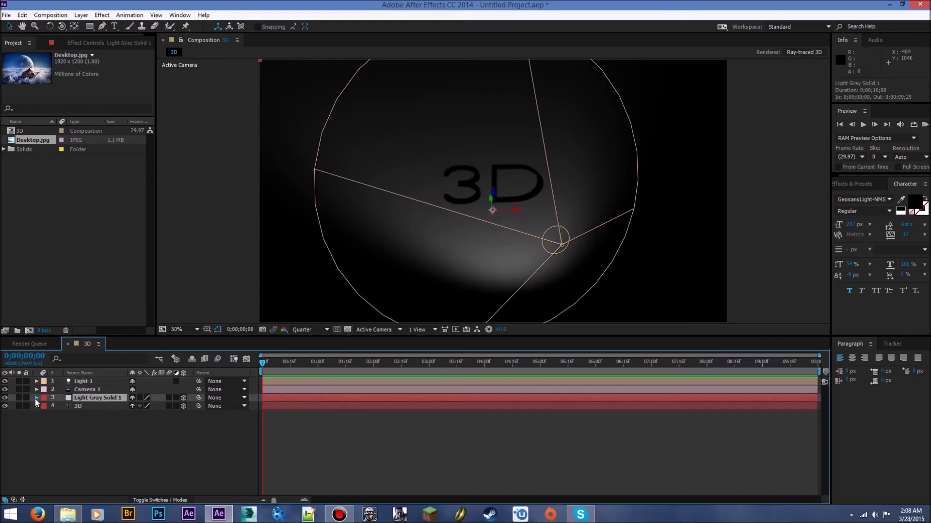
pyautogui.click(35, 398)
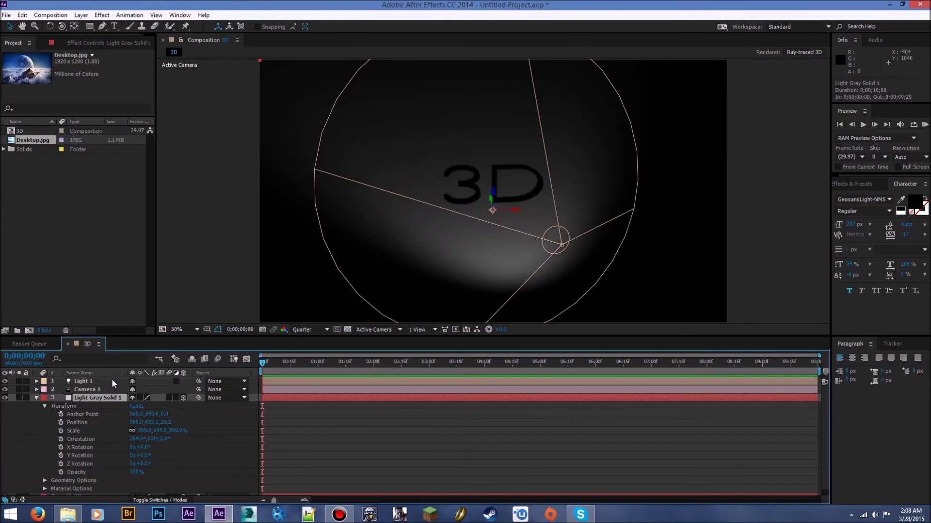
pyautogui.scroll(-1, 87, 436)
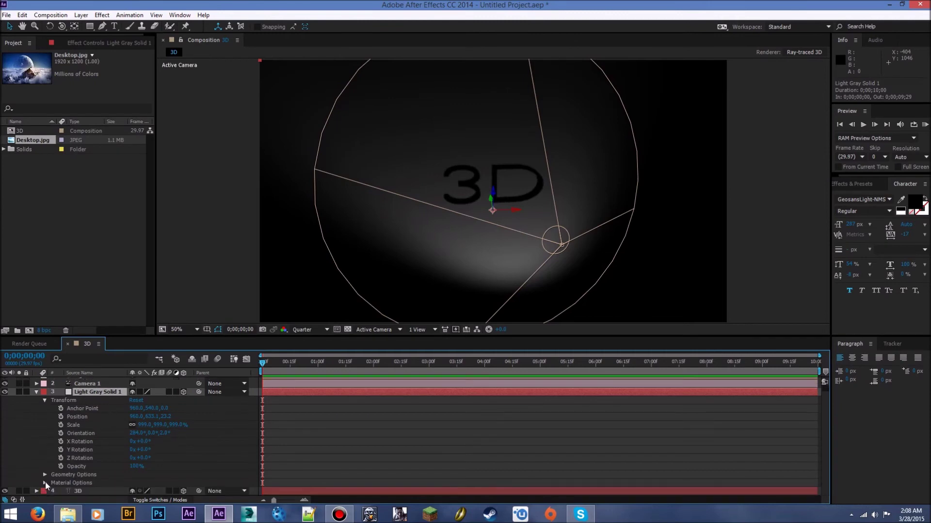
pyautogui.click(45, 483)
pyautogui.scroll(-4, 170, 424)
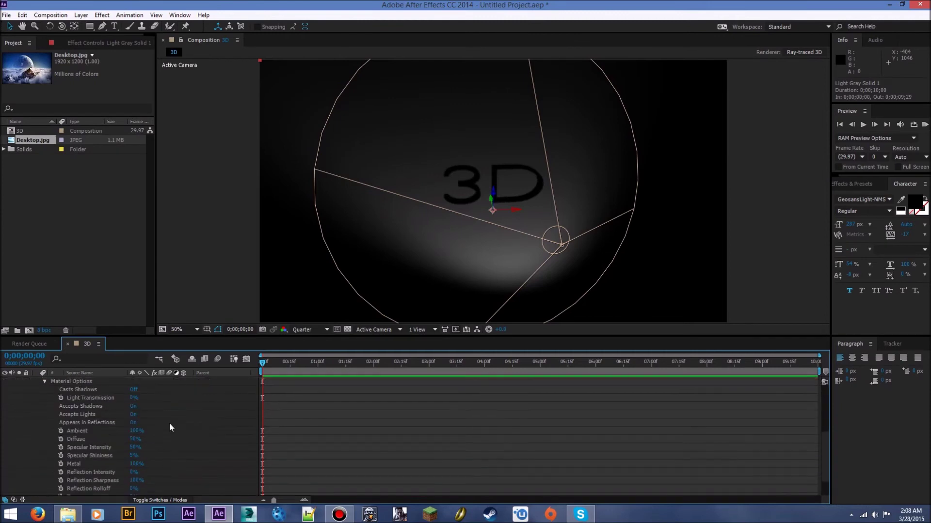
pyautogui.click(134, 415)
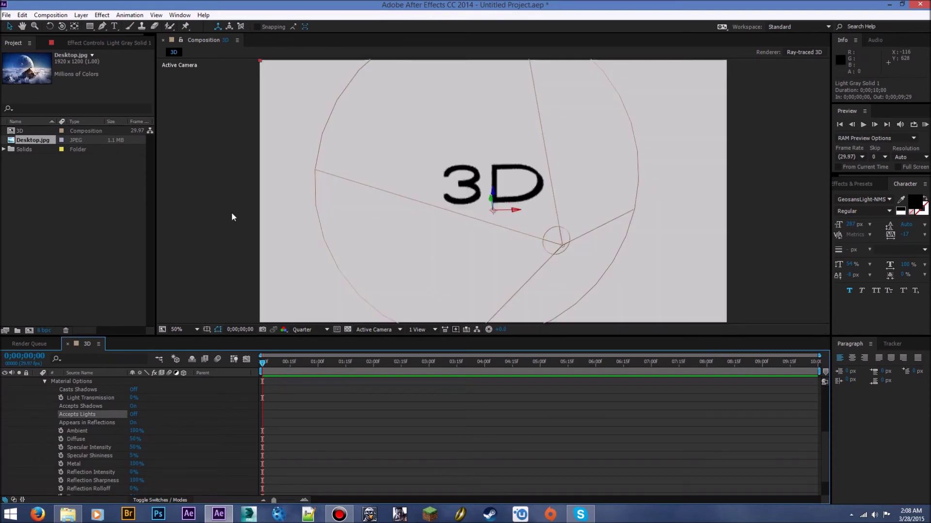
# Step: Set the preview resolution to Half and collapse the light gray solid's properties
pyautogui.click(307, 329)
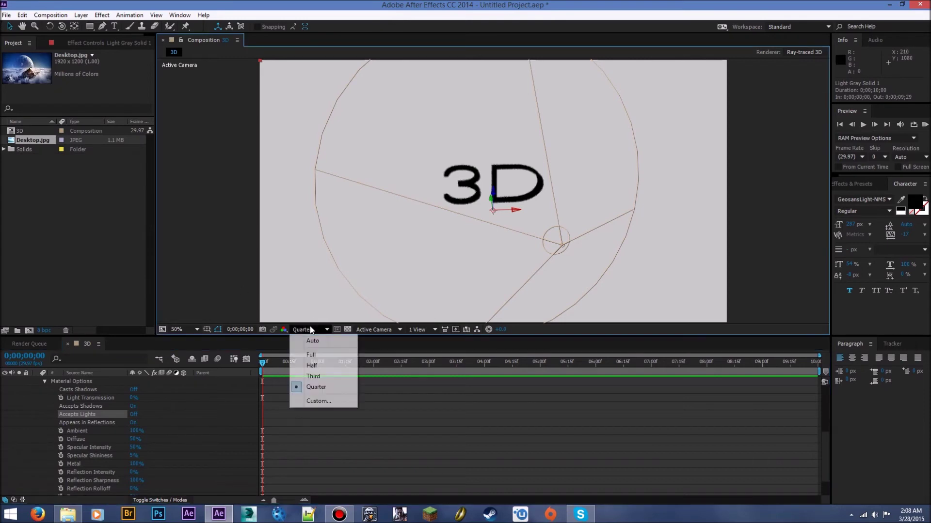
pyautogui.click(318, 367)
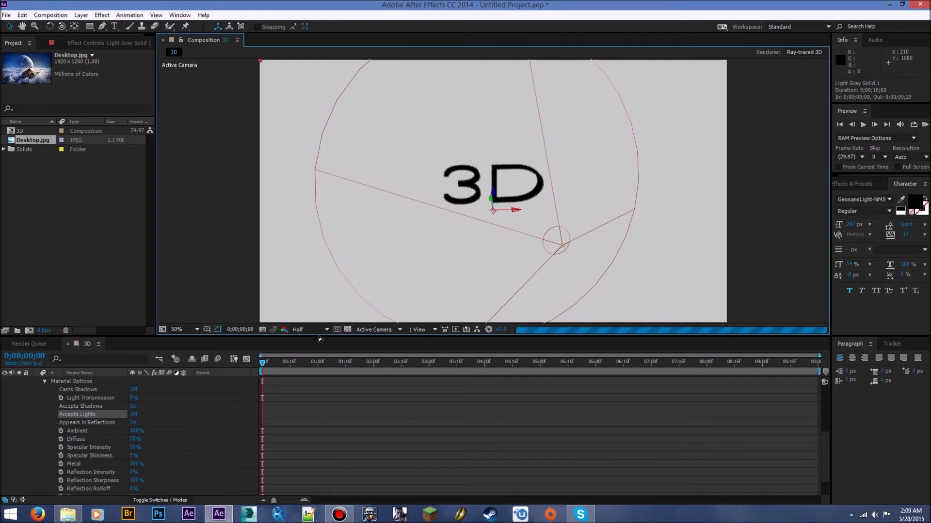
pyautogui.scroll(1, 65, 409)
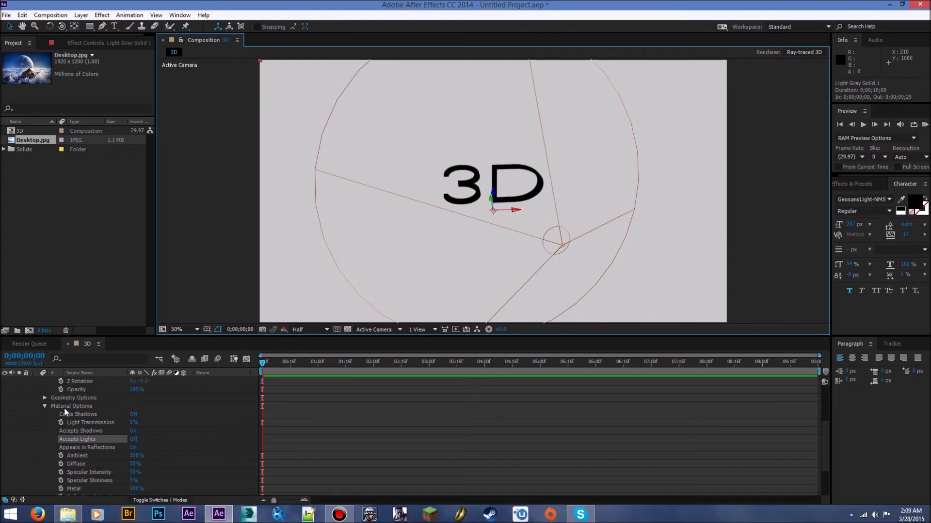
pyautogui.click(44, 406)
pyautogui.scroll(4, 48, 417)
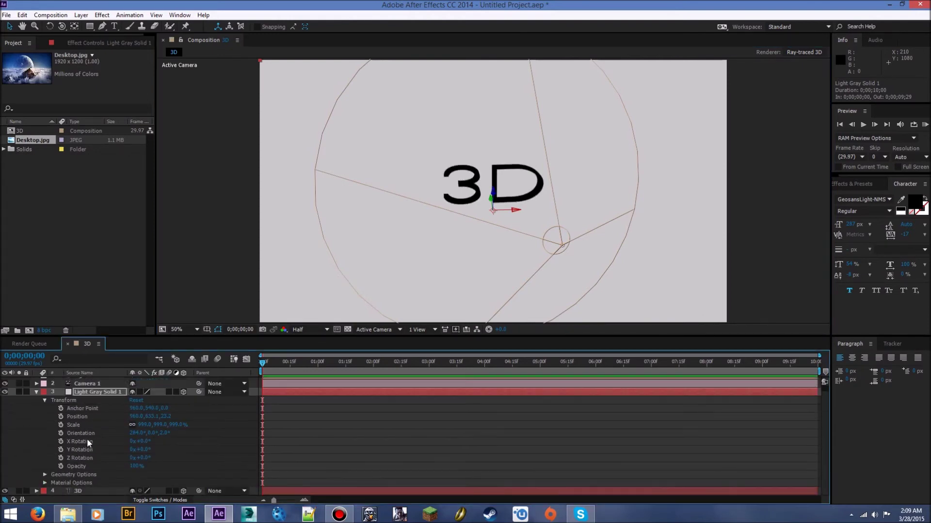
pyautogui.click(35, 400)
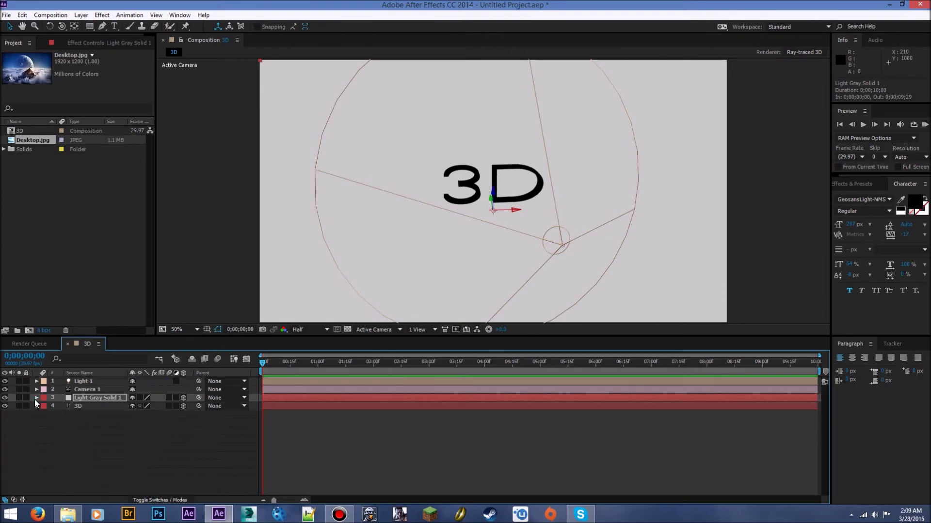
# Step: Turn on Casts Shadows in the 3D text layer's Material Options
pyautogui.click(36, 406)
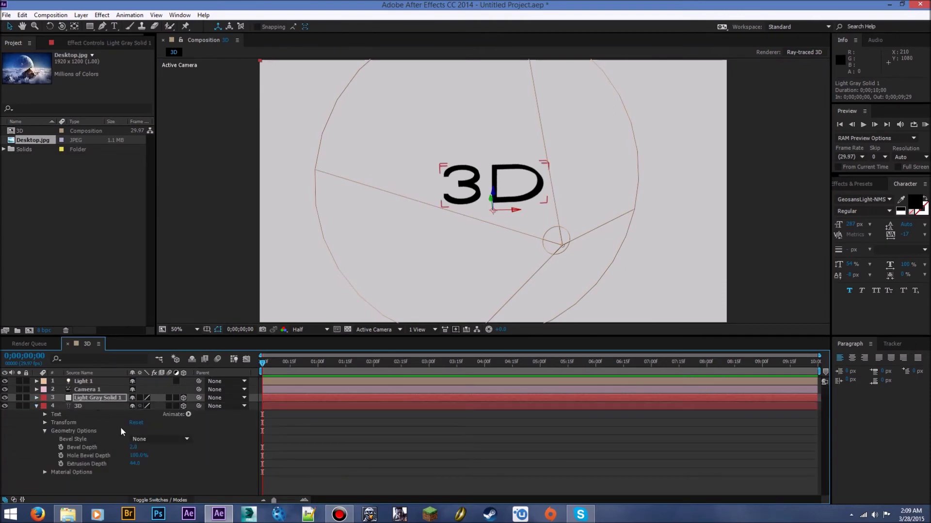
pyautogui.click(44, 472)
pyautogui.scroll(-4, 150, 446)
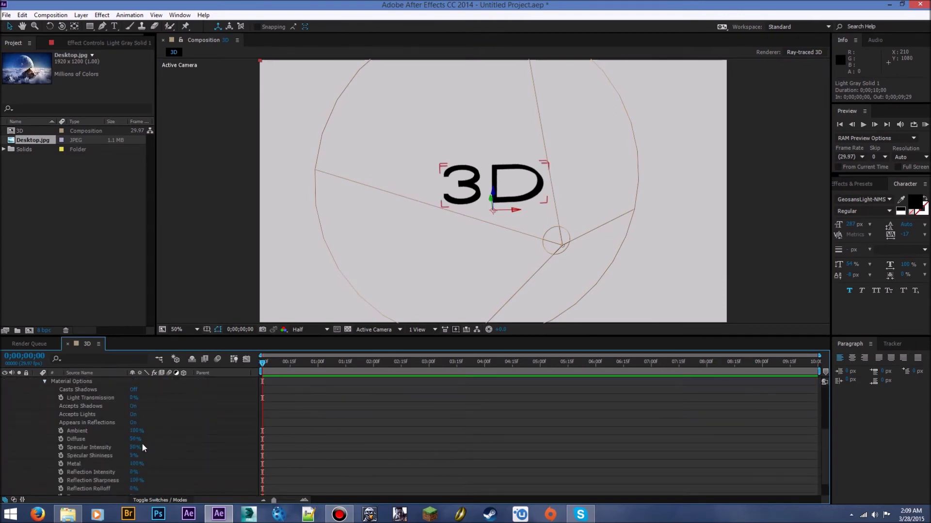
pyautogui.scroll(1, 140, 407)
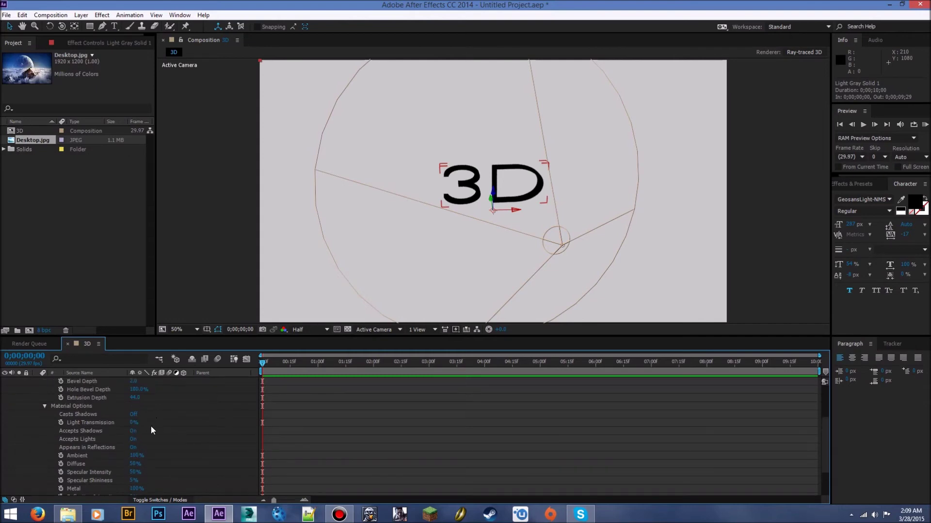
pyautogui.click(135, 415)
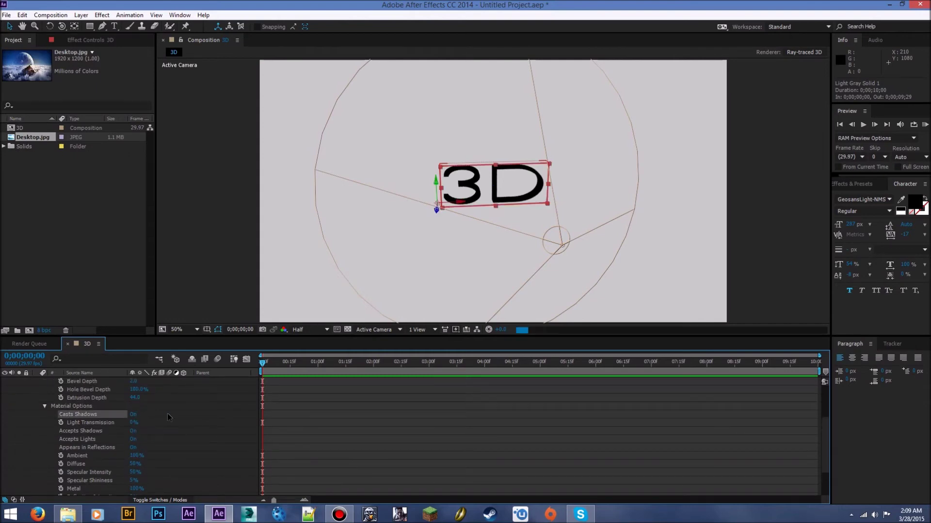
# Step: Set the preview resolution to Quarter and collapse the 3D text layer's Material Options and remaining properties
pyautogui.click(304, 331)
pyautogui.click(315, 388)
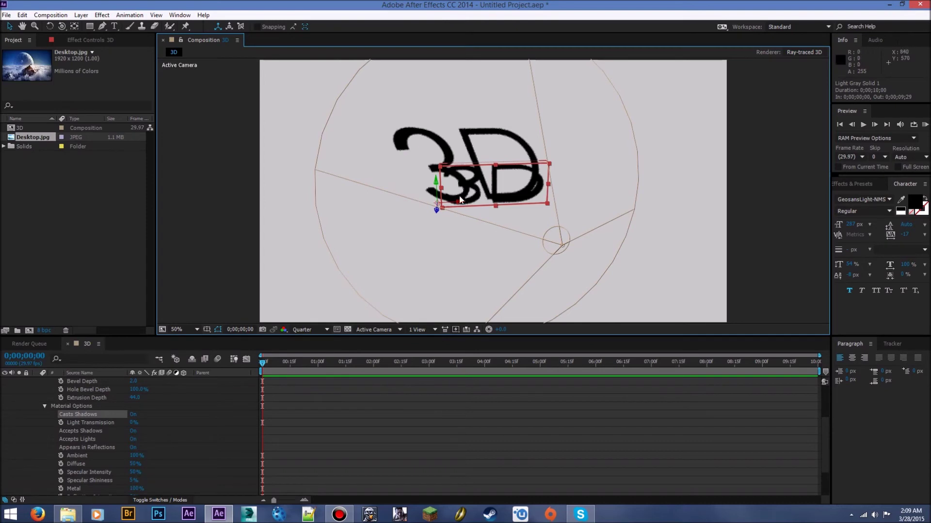
pyautogui.click(44, 406)
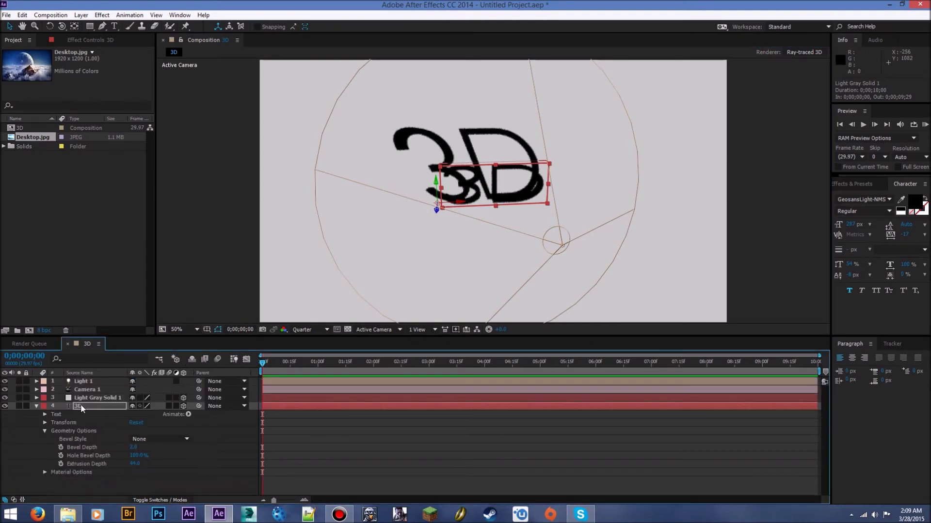
pyautogui.click(36, 406)
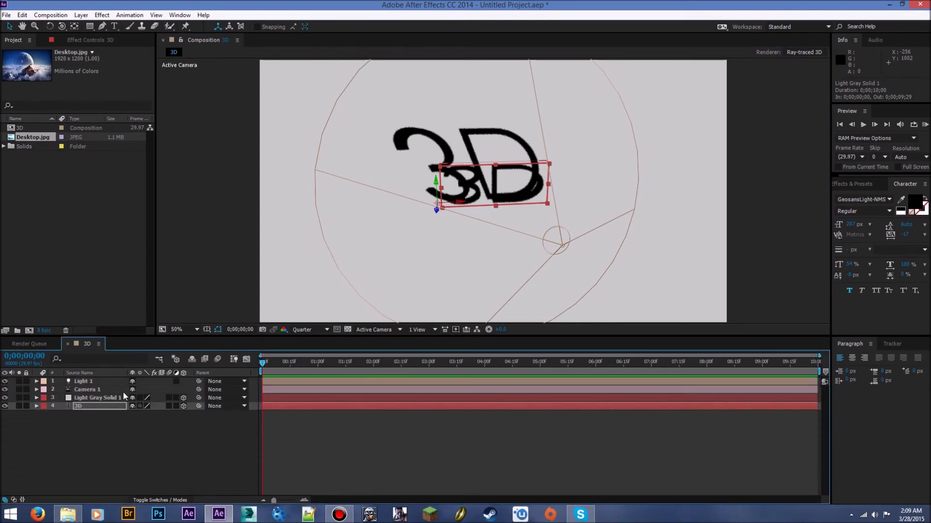
# Step: Raise Light 1 vertically in the composition to a position of about 1038, 317, -650
pyautogui.click(78, 383)
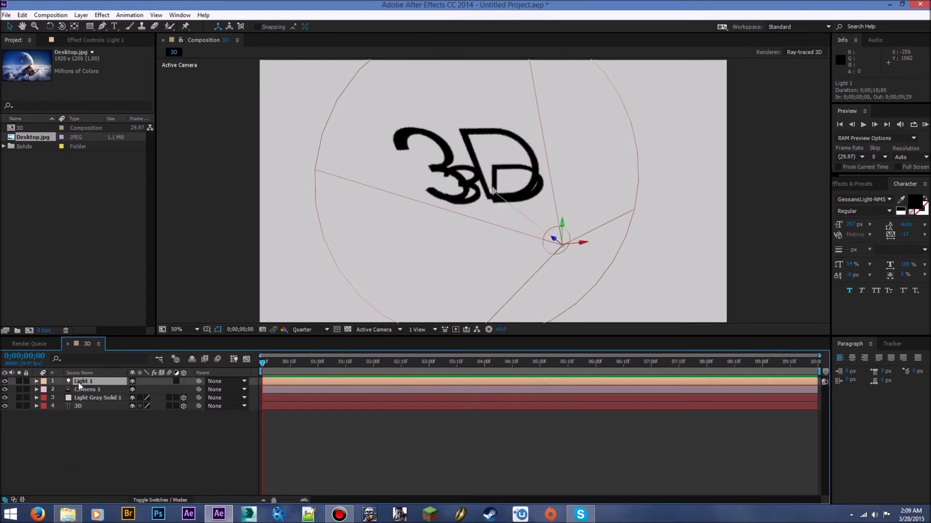
pyautogui.moveTo(560, 225); pyautogui.dragTo(557, 187)
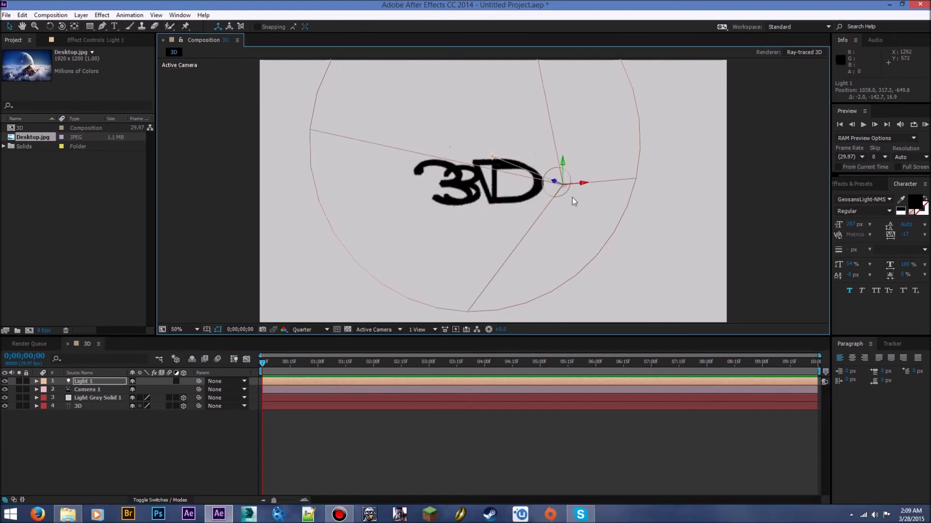
pyautogui.press('.')
pyautogui.press(',')
# Step: Lower the Shadow Darkness in Light 1's Light Options to under 50%
pyautogui.click(84, 381)
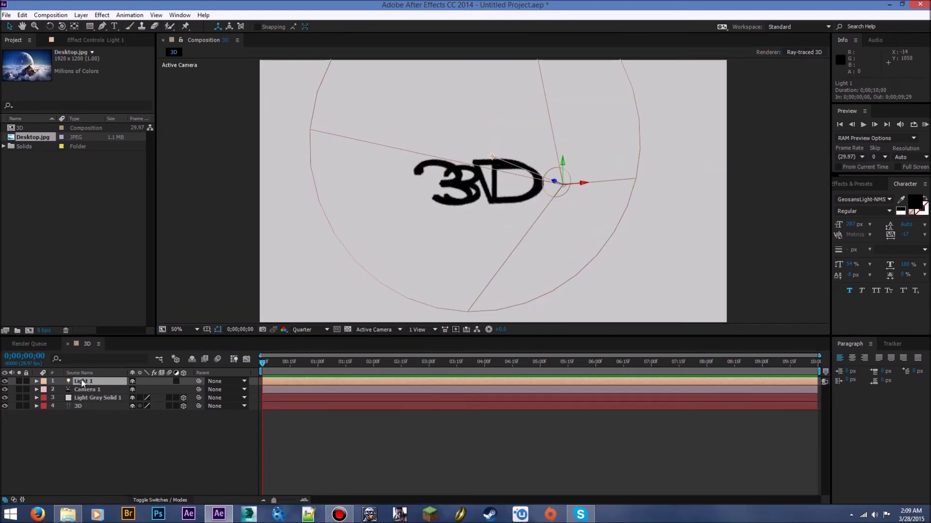
pyautogui.click(36, 382)
pyautogui.click(44, 398)
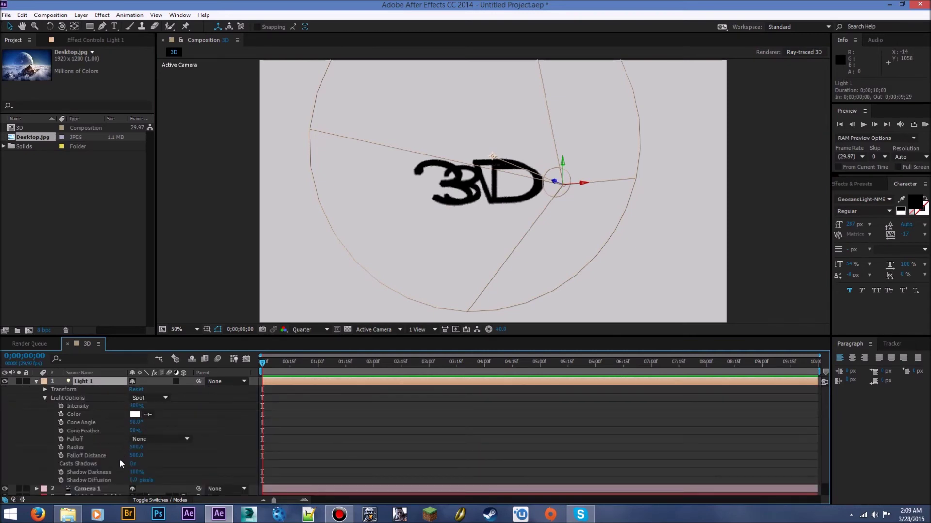
pyautogui.moveTo(135, 473); pyautogui.dragTo(125, 472)
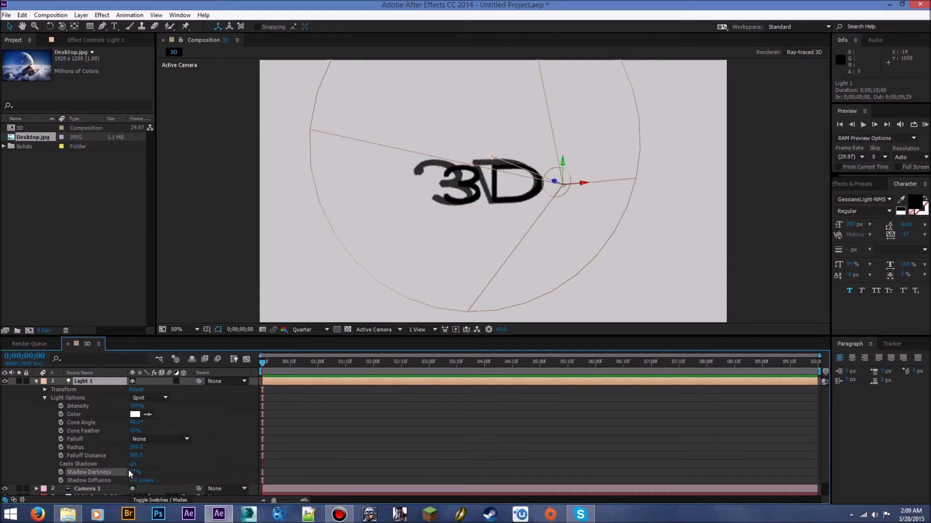
pyautogui.moveTo(133, 471); pyautogui.dragTo(128, 473)
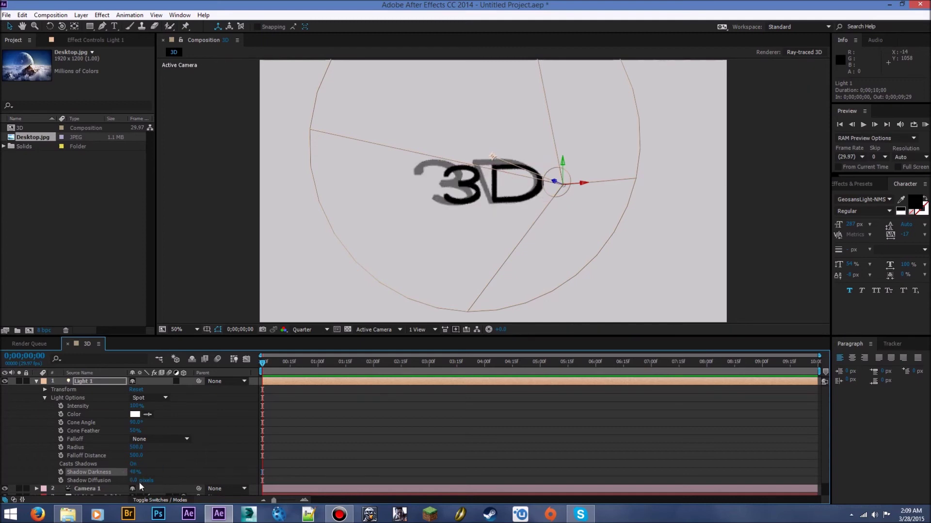
pyautogui.moveTo(136, 472); pyautogui.dragTo(140, 473)
# Step: Soften Light 1's shadow by setting Shadow Diffusion to 17 pixels
pyautogui.moveTo(134, 480); pyautogui.dragTo(146, 475)
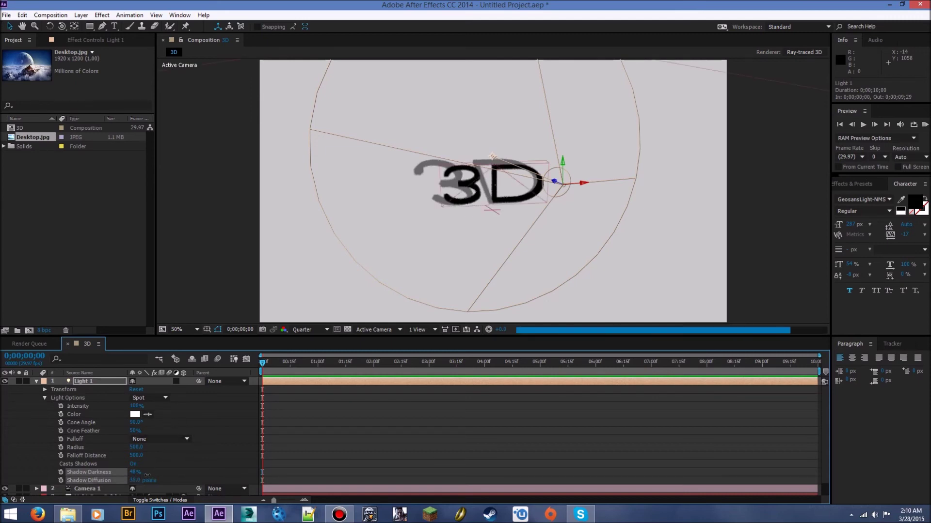
pyautogui.moveTo(147, 475); pyautogui.dragTo(142, 474)
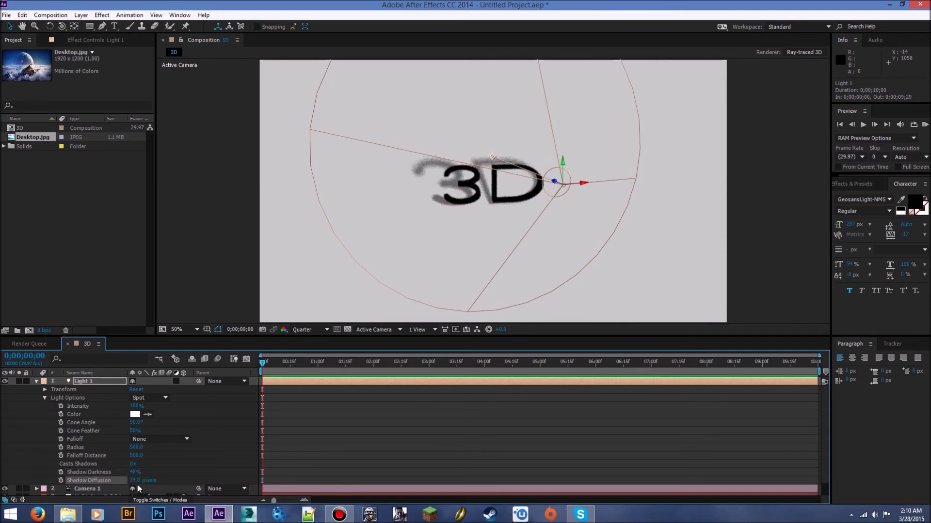
pyautogui.moveTo(135, 480); pyautogui.dragTo(138, 480)
pyautogui.moveTo(132, 485); pyautogui.dragTo(134, 488)
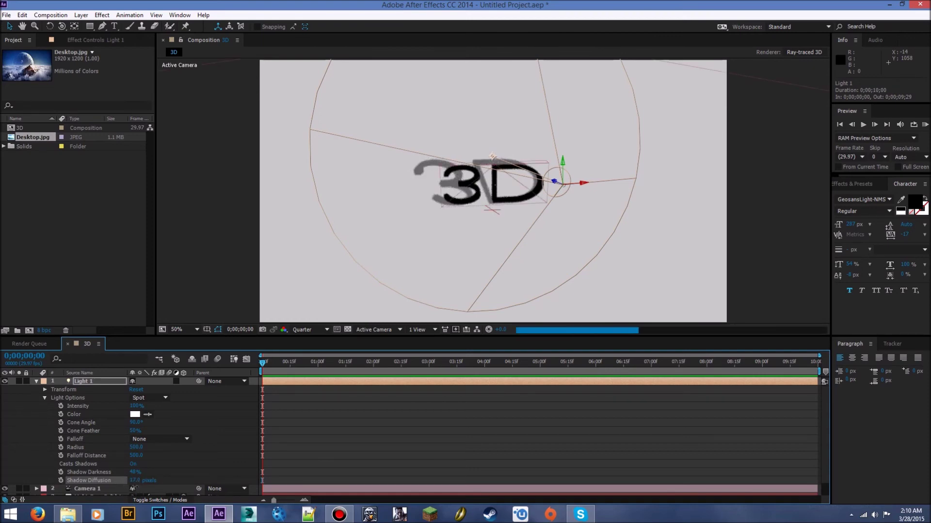
# Step: Set the preview resolution to Full and collapse Light 1's properties
pyautogui.click(302, 329)
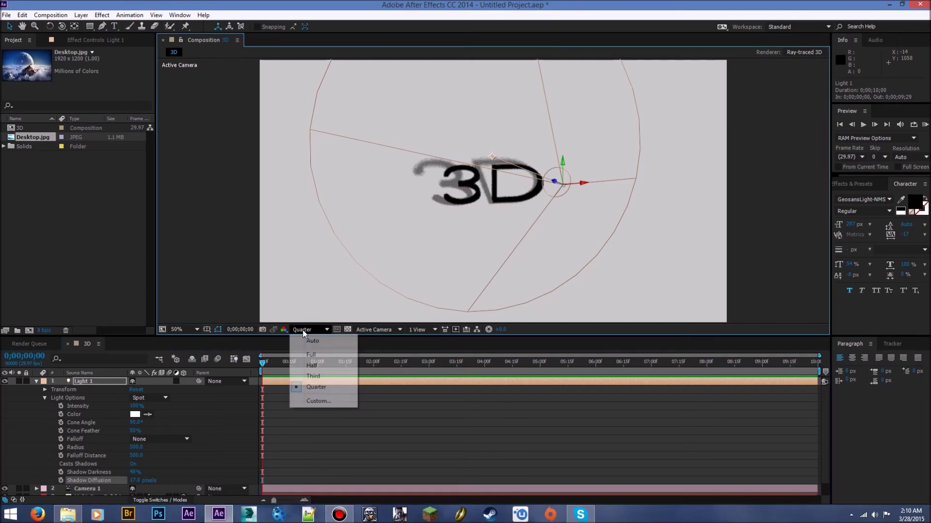
pyautogui.click(311, 355)
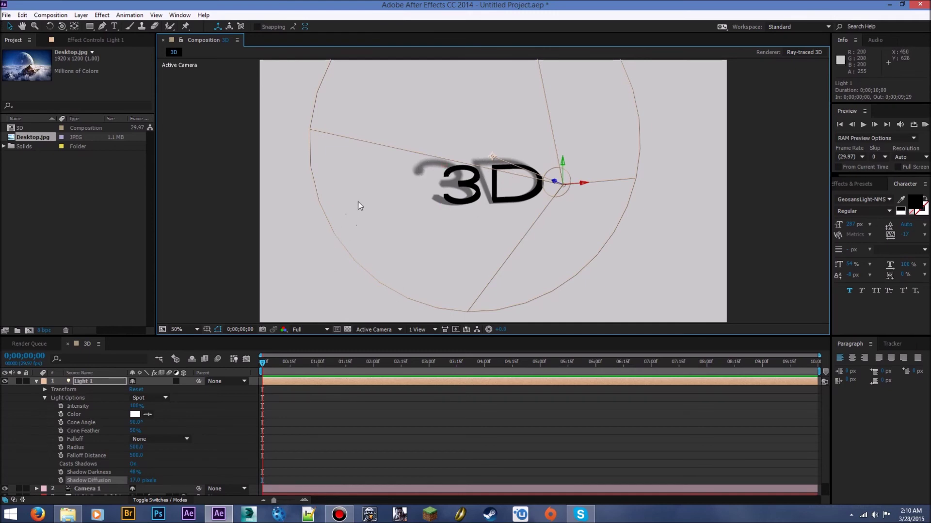
pyautogui.click(36, 381)
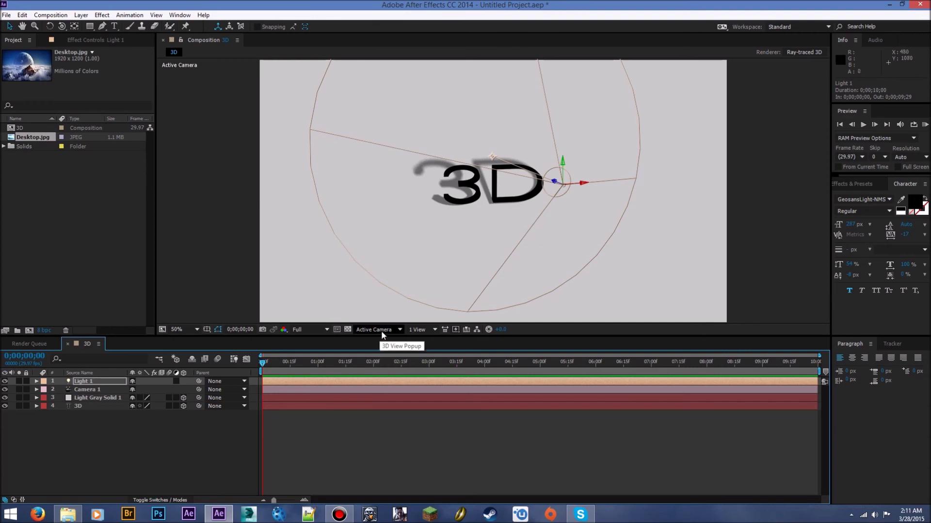
# Step: Select the Camera 1 layer, look at the composition through Camera 1, and return to the Active Camera view
pyautogui.click(93, 391)
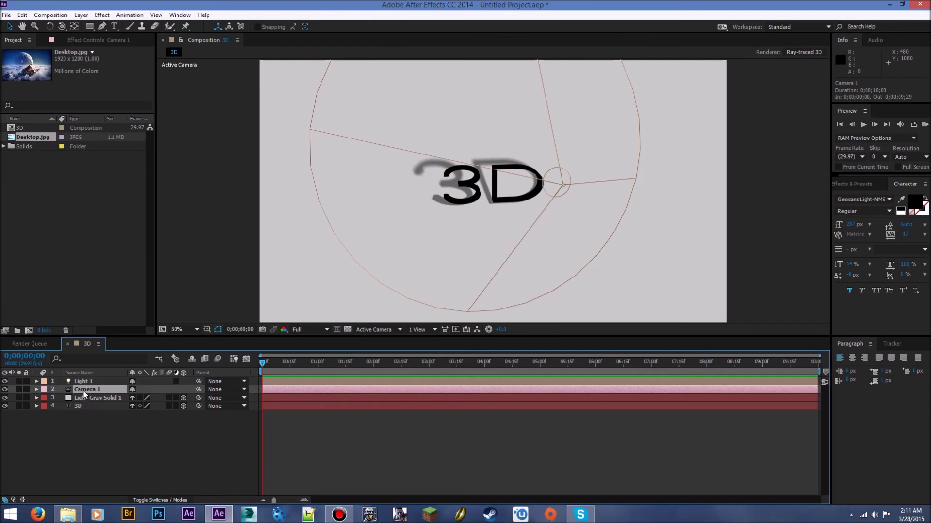
pyautogui.click(381, 332)
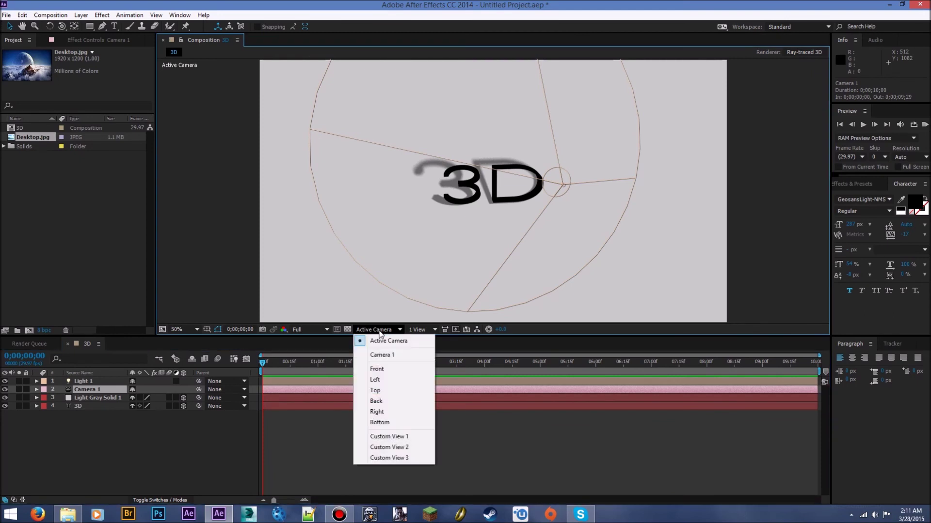
pyautogui.click(381, 355)
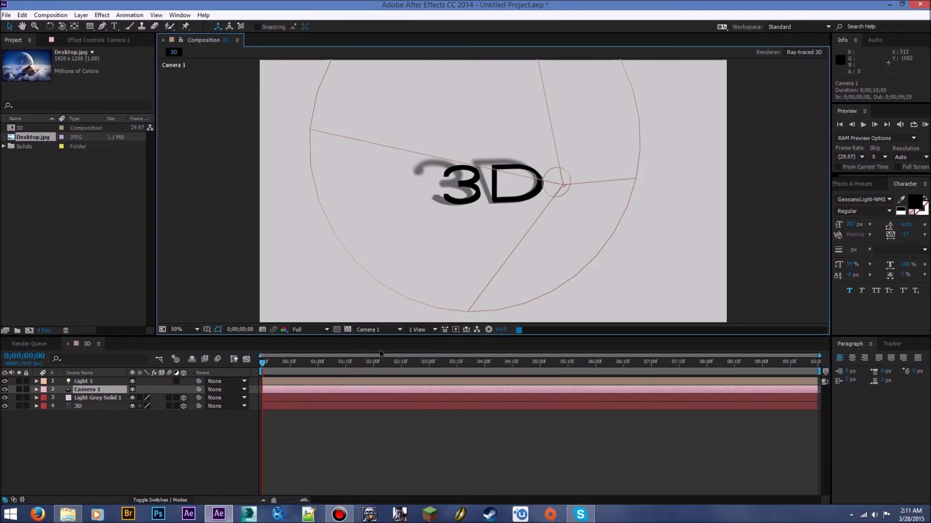
pyautogui.click(375, 331)
pyautogui.click(374, 341)
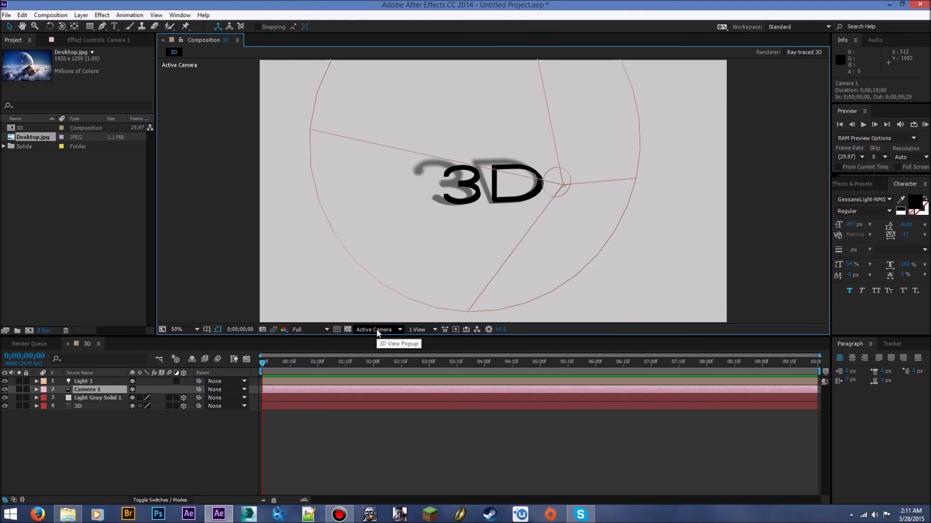
# Step: Show the composition from the Top view and set the preview resolution to Quarter
pyautogui.click(377, 332)
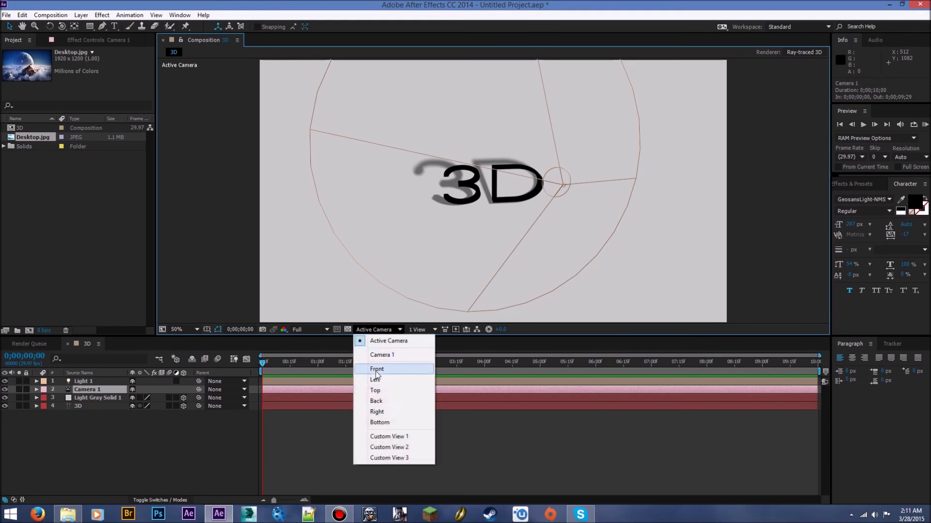
pyautogui.click(375, 390)
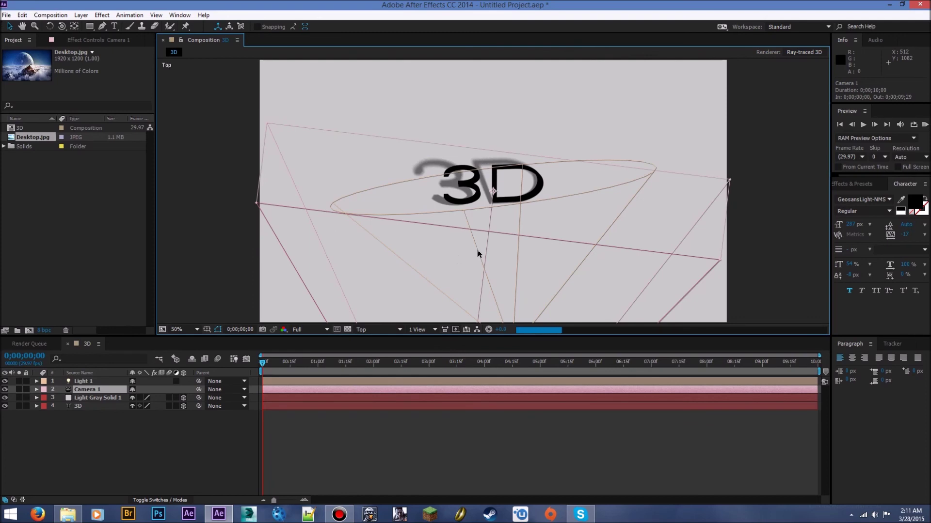
pyautogui.click(314, 330)
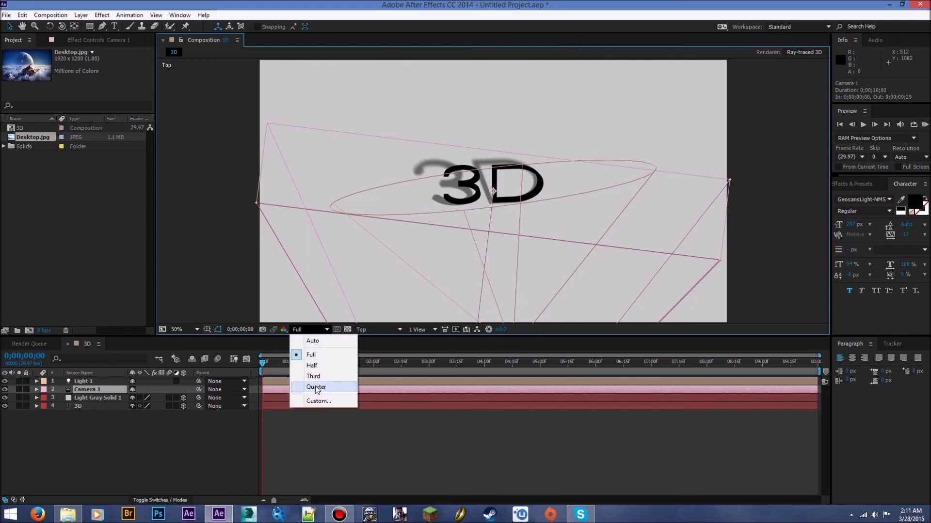
pyautogui.click(321, 387)
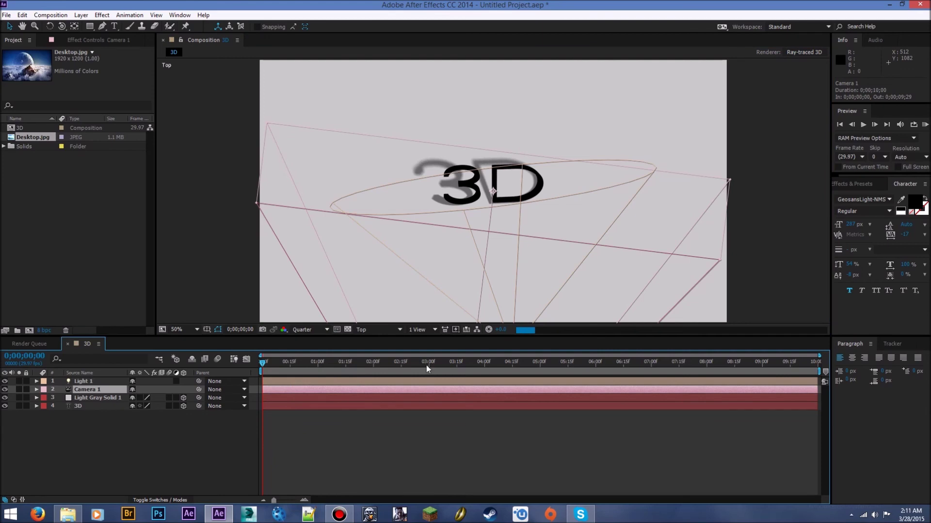
# Step: Examine the extruded text, its shadow, the light and the camera from above, both close up and from farther out
pyautogui.scroll(-5, 542, 207)
pyautogui.scroll(5, 542, 207)
pyautogui.scroll(4, 541, 208)
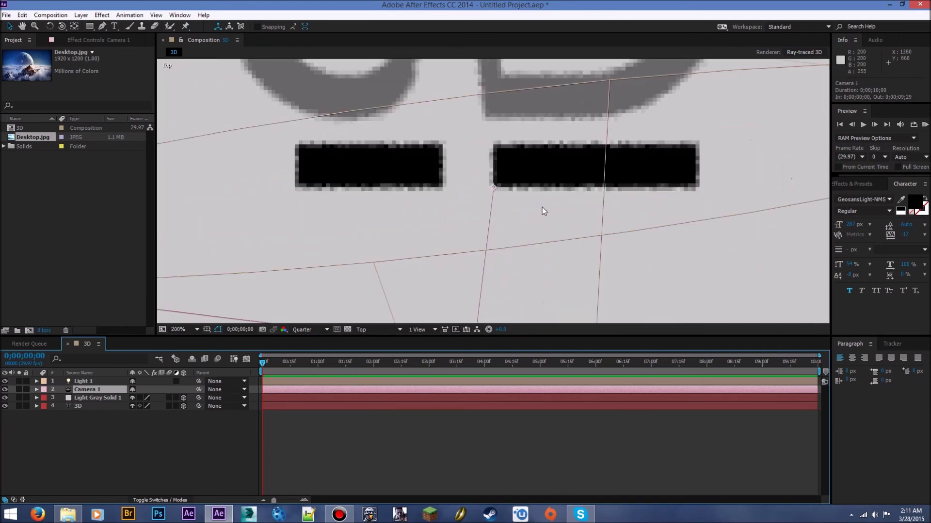
pyautogui.scroll(-8, 542, 208)
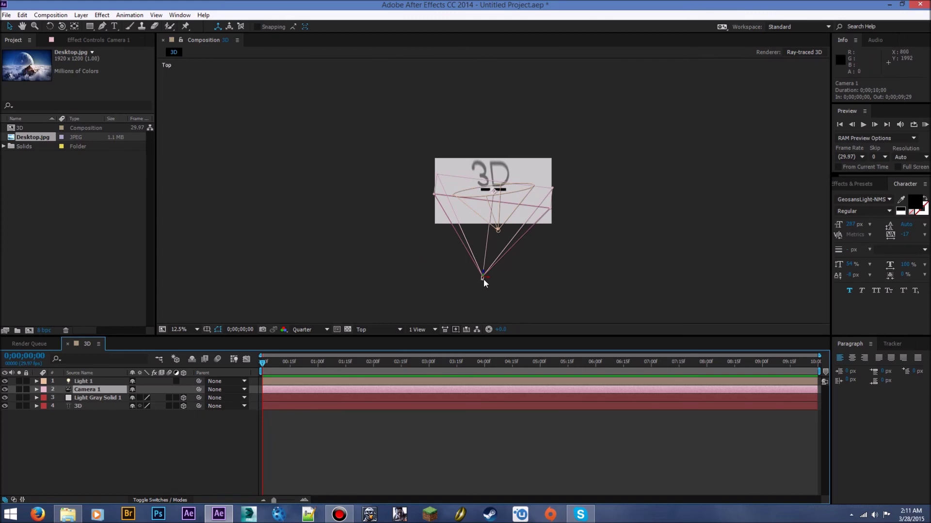
pyautogui.press('.')
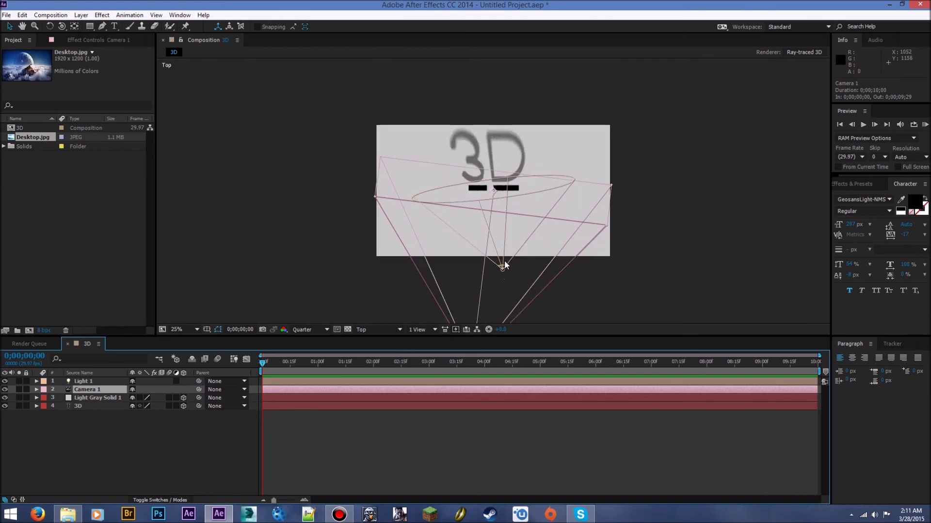
pyautogui.press('.')
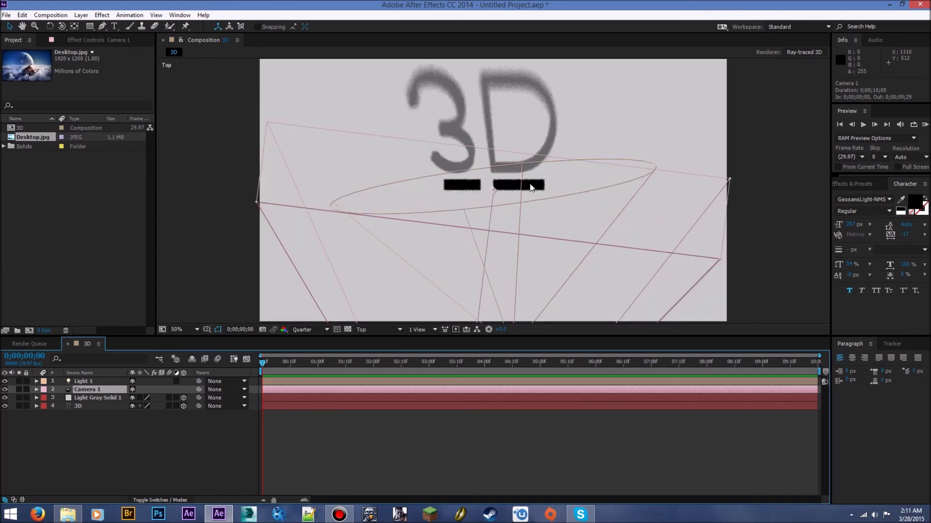
pyautogui.press(',')
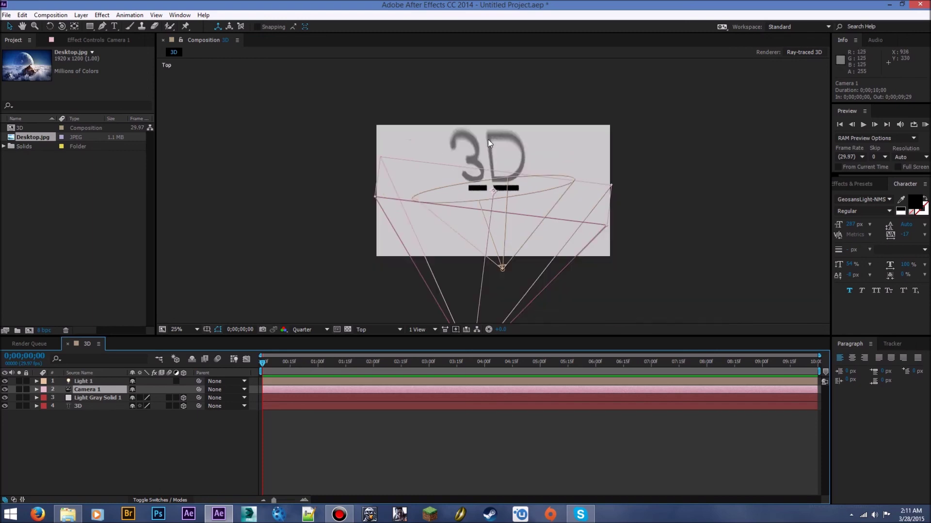
# Step: Return the composition to the Active Camera view at 50% magnification and deselect the Camera 1 layer
pyautogui.click(370, 330)
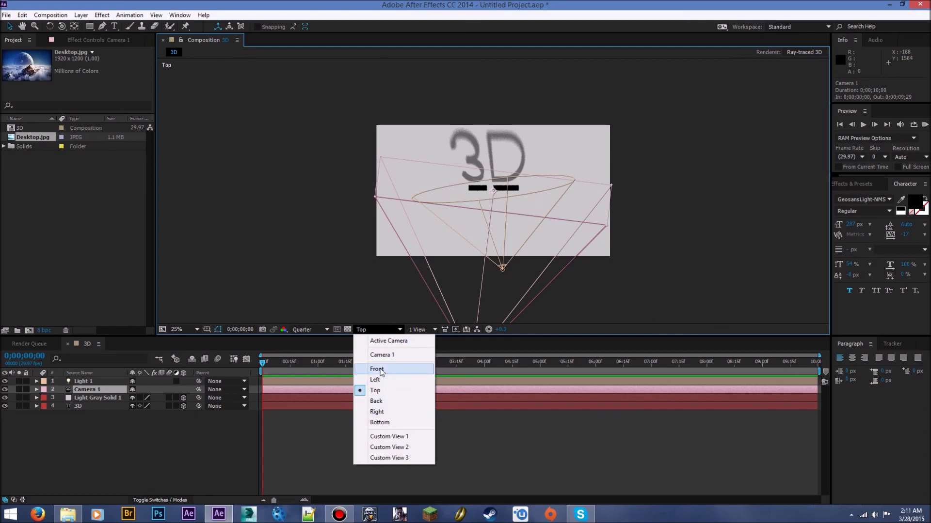
pyautogui.click(388, 341)
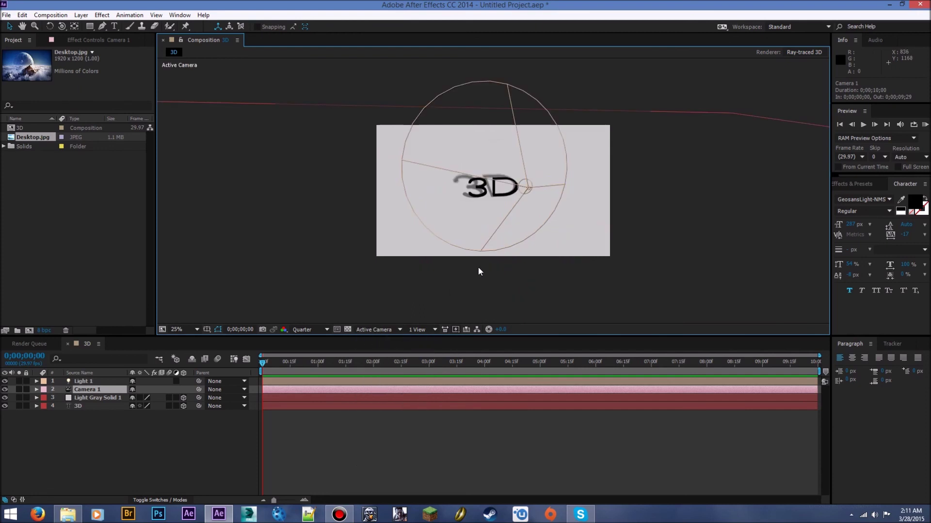
pyautogui.press('.')
pyautogui.press('.')
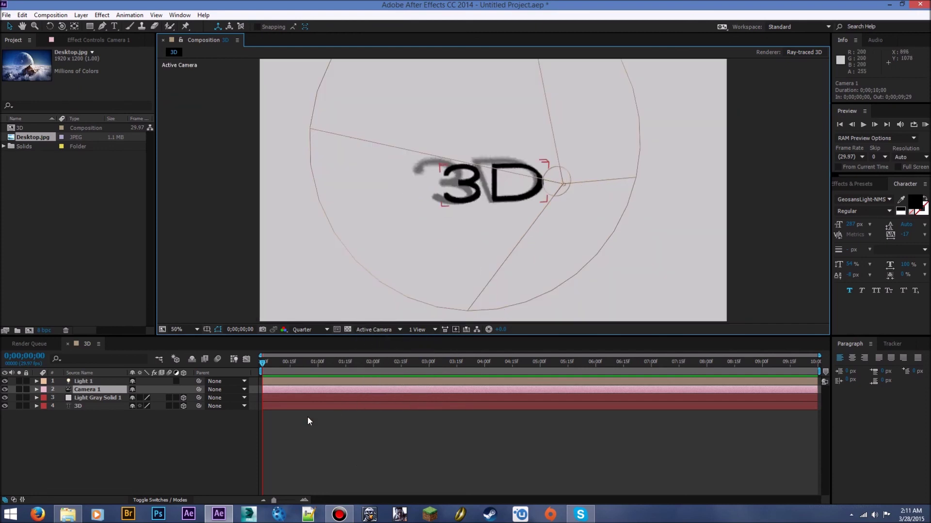
pyautogui.click(188, 458)
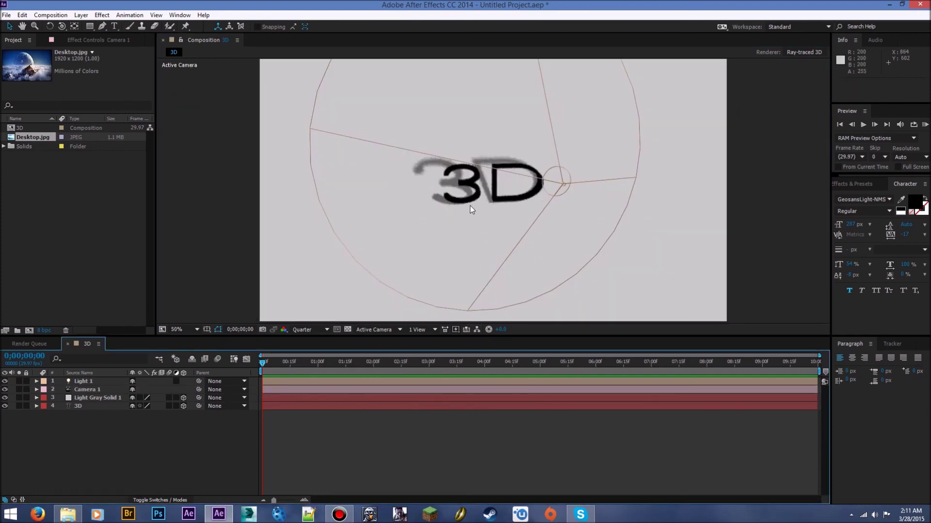